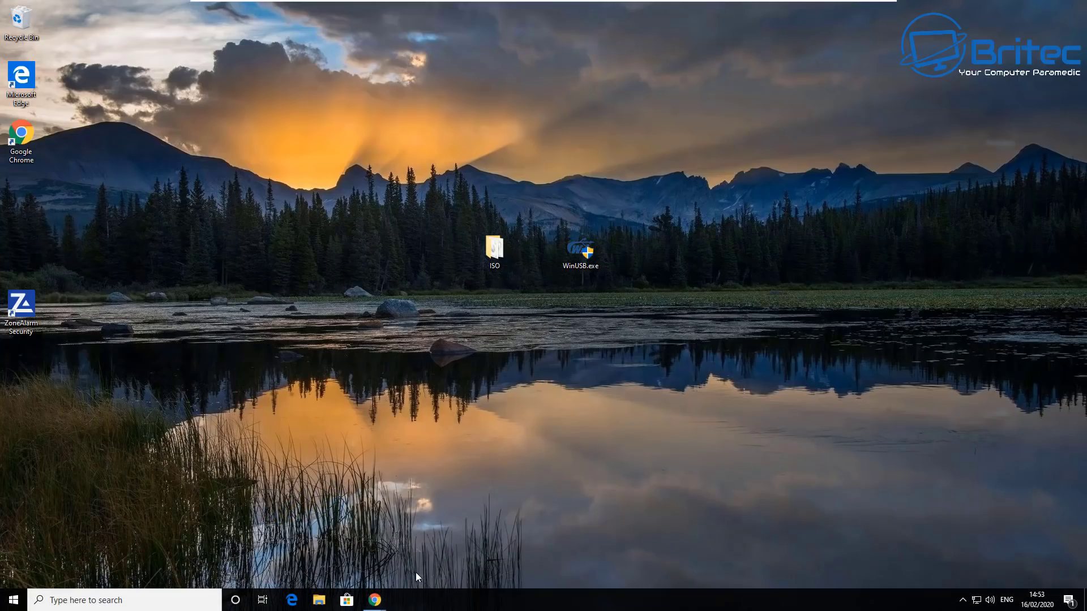
Step: Look over the WinUSB home page in the open Chrome window and return to the desktop
{"action": "mouse_move", "coordinate": [375, 600]}
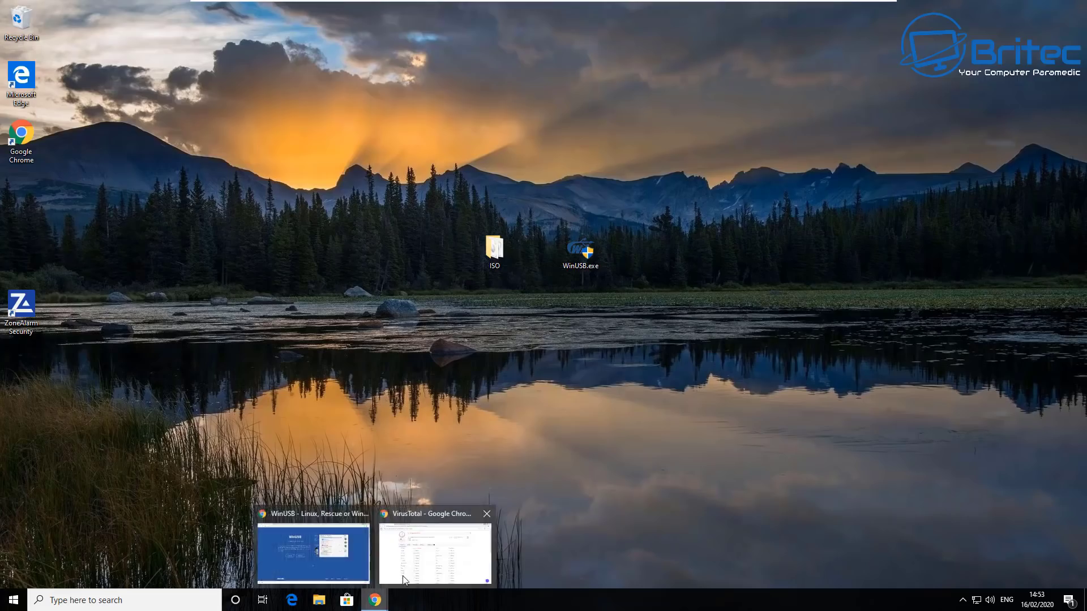
{"action": "left_click", "coordinate": [334, 559]}
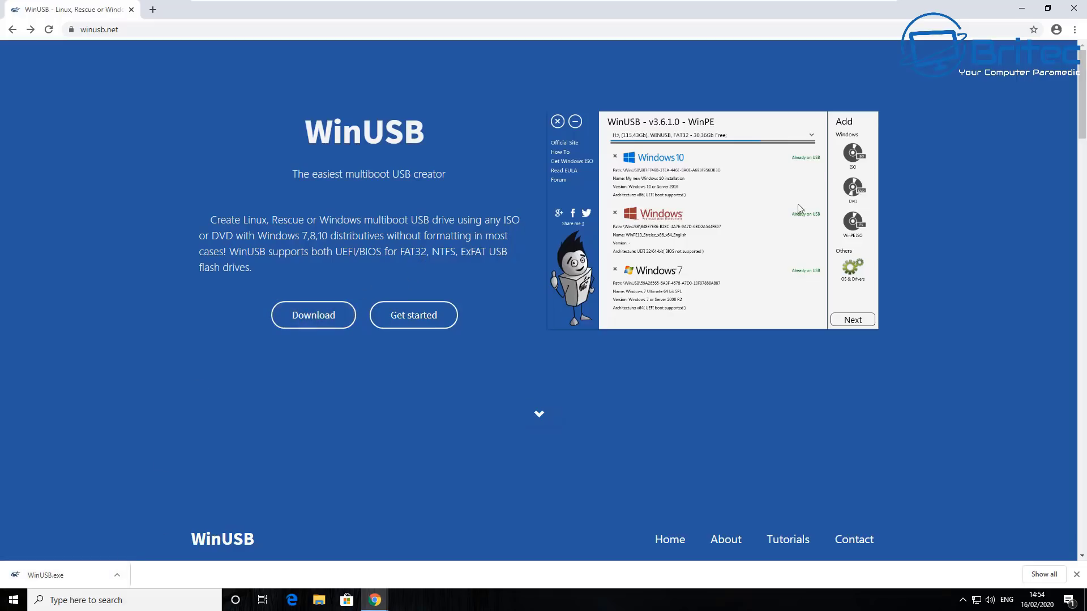
{"action": "left_click", "coordinate": [1023, 14]}
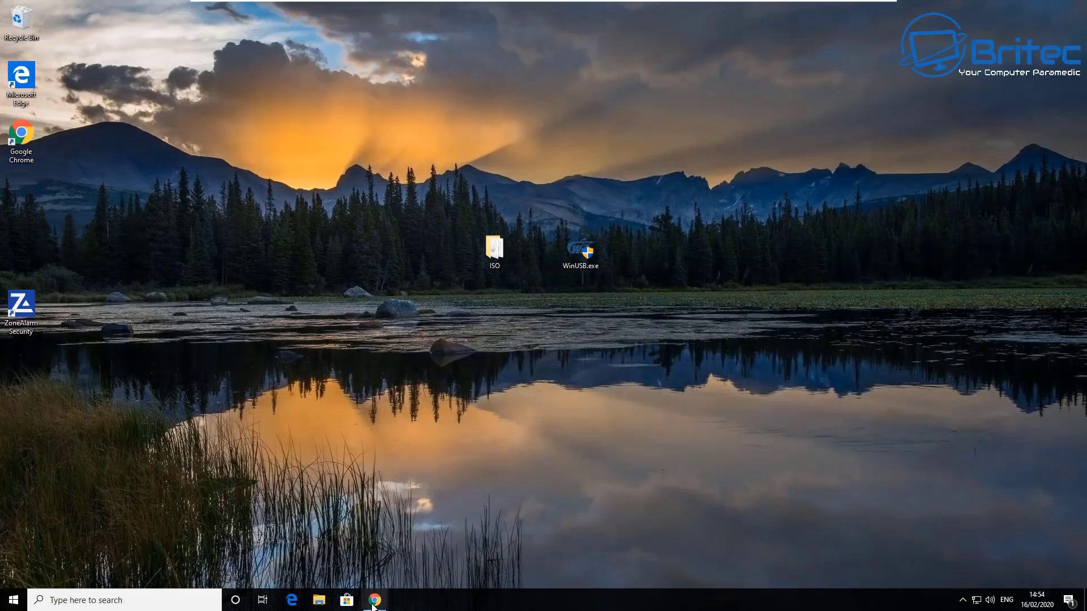
Step: Review the VirusTotal and Hybrid Analysis reports for WinUSB.exe in Chrome, including its network analysis, extracted strings and extracted files
{"action": "mouse_move", "coordinate": [375, 600]}
{"action": "left_click", "coordinate": [411, 552]}
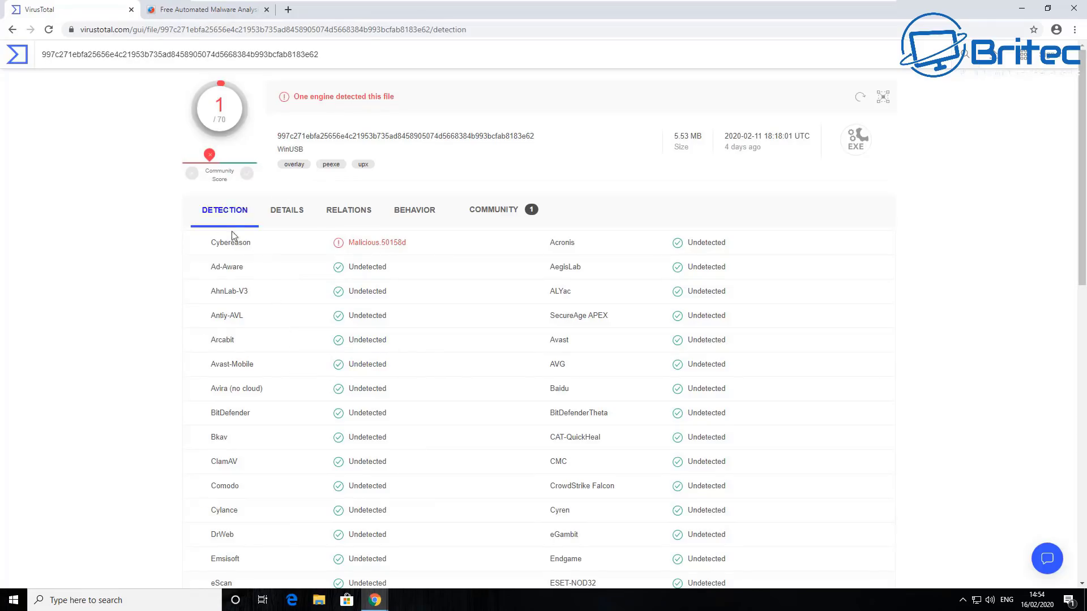
{"action": "key", "text": "ctrl+Tab"}
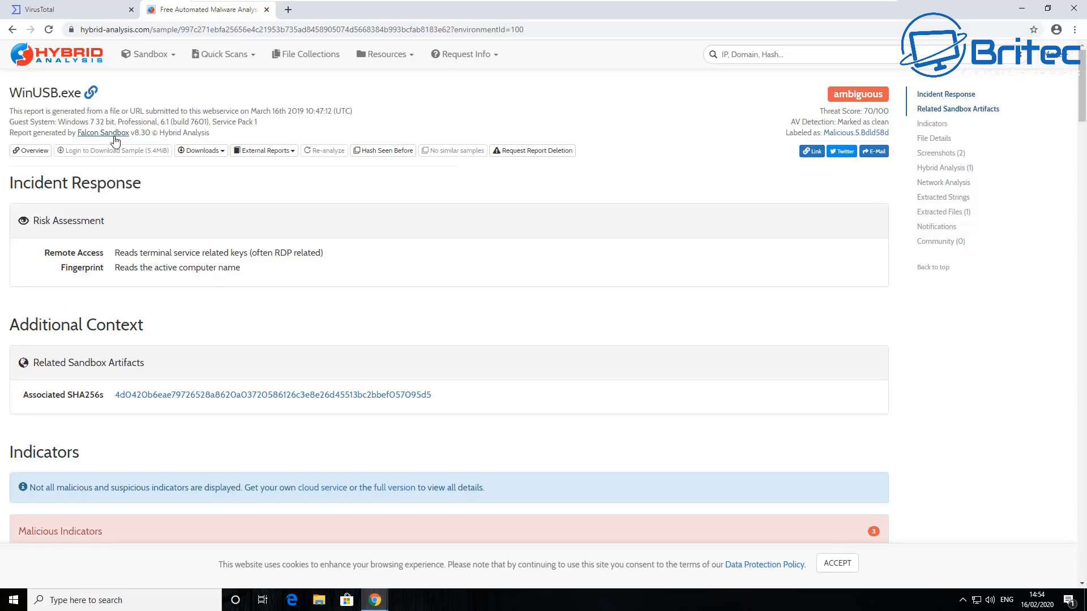
{"action": "left_click_drag", "start_coordinate": [1082, 76], "coordinate": [1057, 448]}
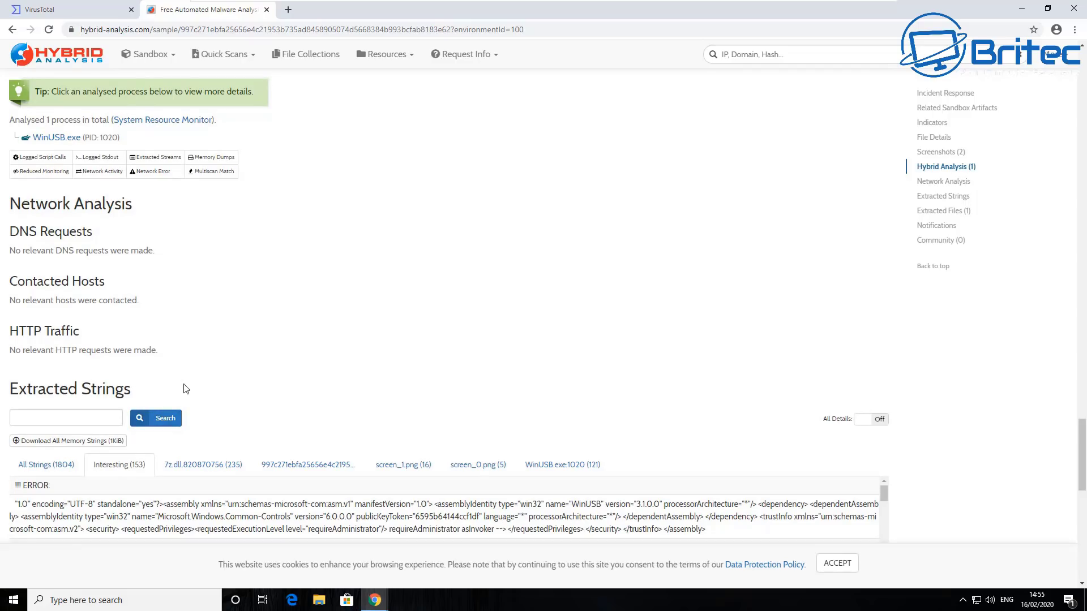
{"action": "scroll", "coordinate": [186, 389], "scroll_direction": "down", "scroll_amount": 6}
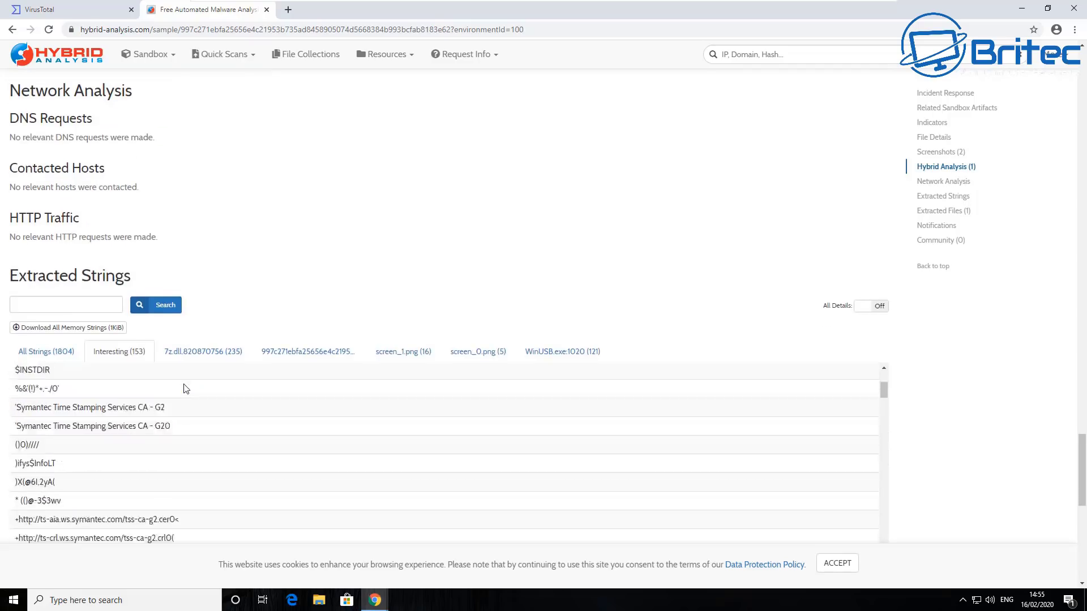
{"action": "scroll", "coordinate": [177, 409], "scroll_direction": "down", "scroll_amount": 8}
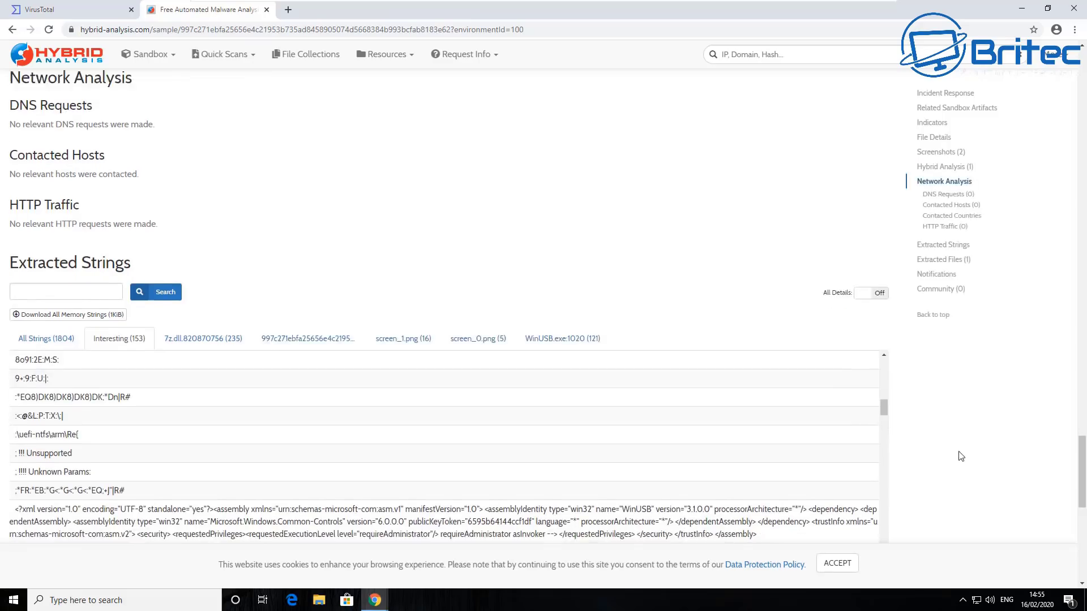
{"action": "scroll", "coordinate": [962, 453], "scroll_direction": "down", "scroll_amount": 3}
{"action": "scroll", "coordinate": [963, 452], "scroll_direction": "down", "scroll_amount": 2}
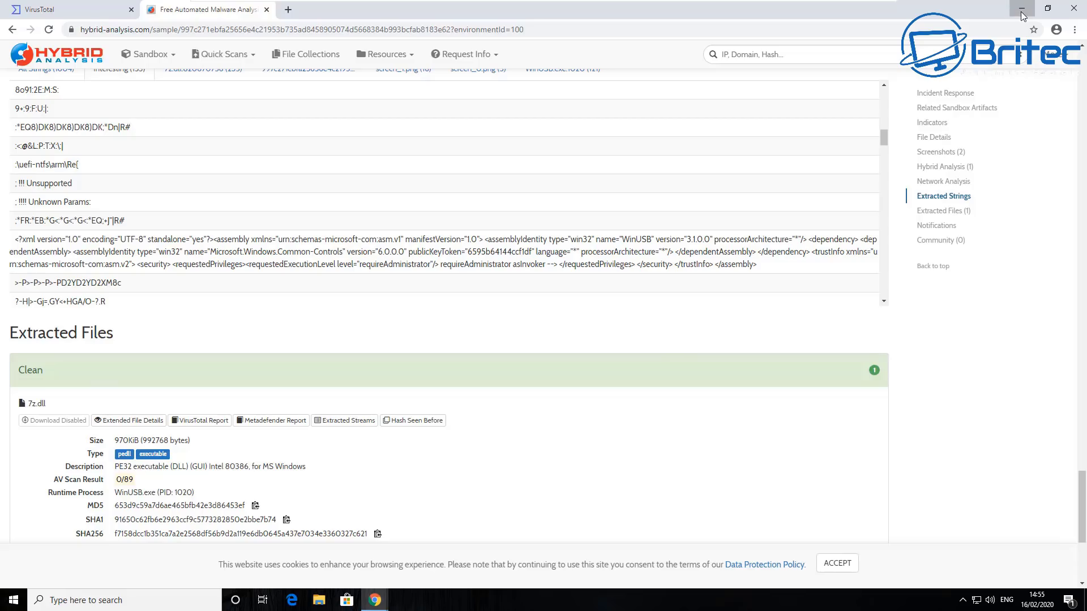
{"action": "left_click", "coordinate": [1073, 9]}
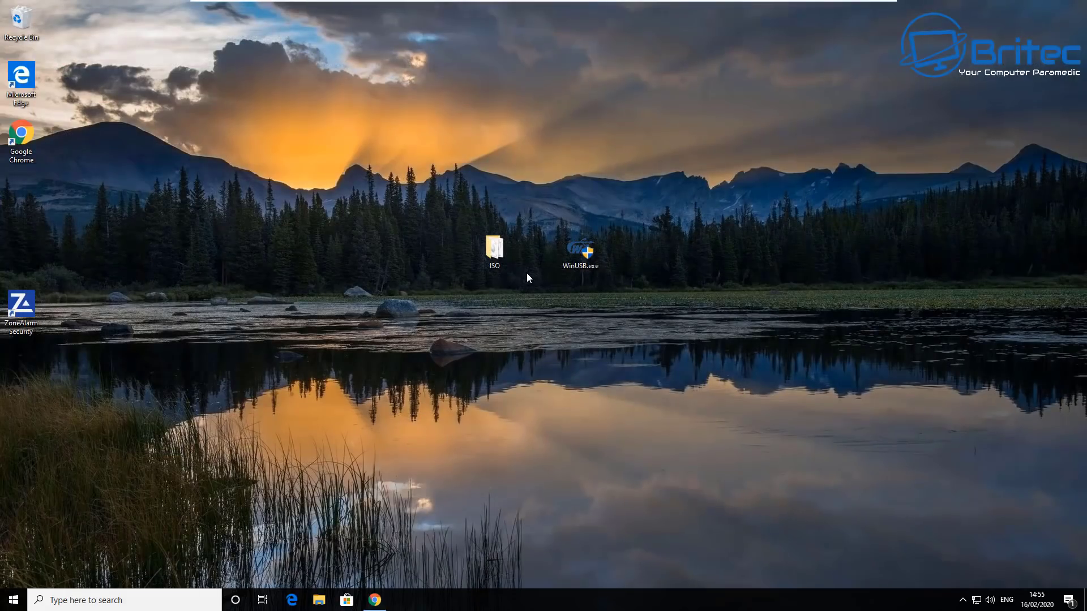
Step: Launch WinUSB.exe from the desktop, allow it to make changes, and select the F: USB drive as the target
{"action": "mouse_move", "coordinate": [495, 261]}
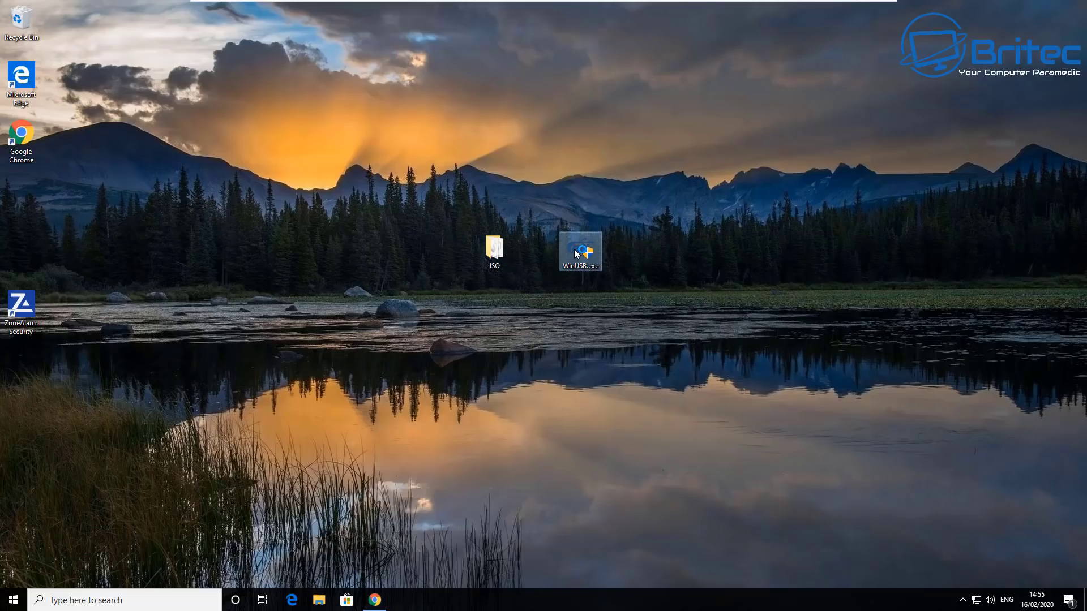
{"action": "mouse_move", "coordinate": [576, 253]}
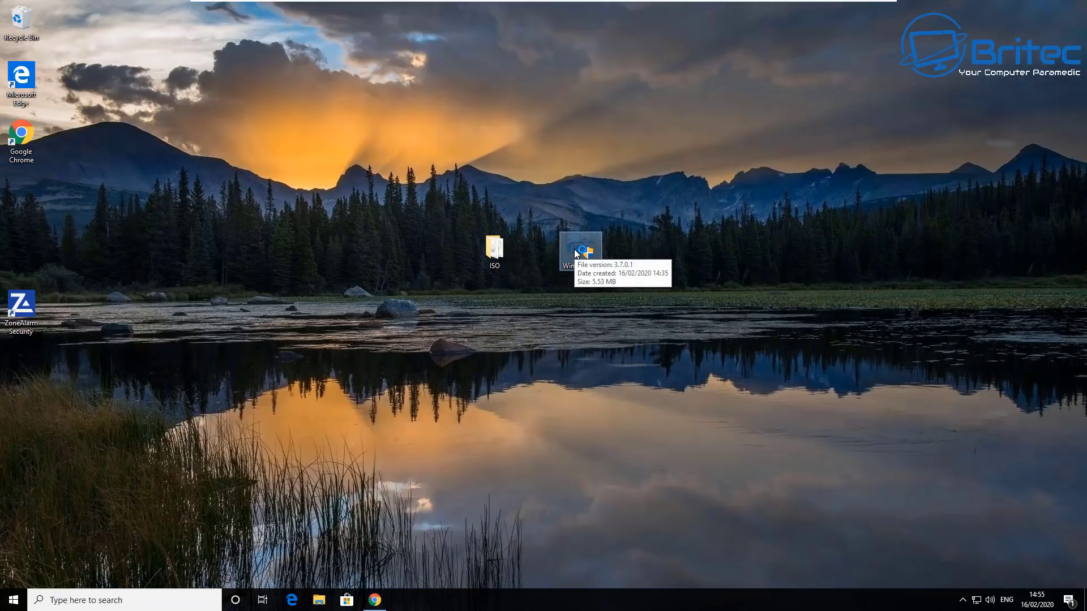
{"action": "double_click", "coordinate": [575, 250]}
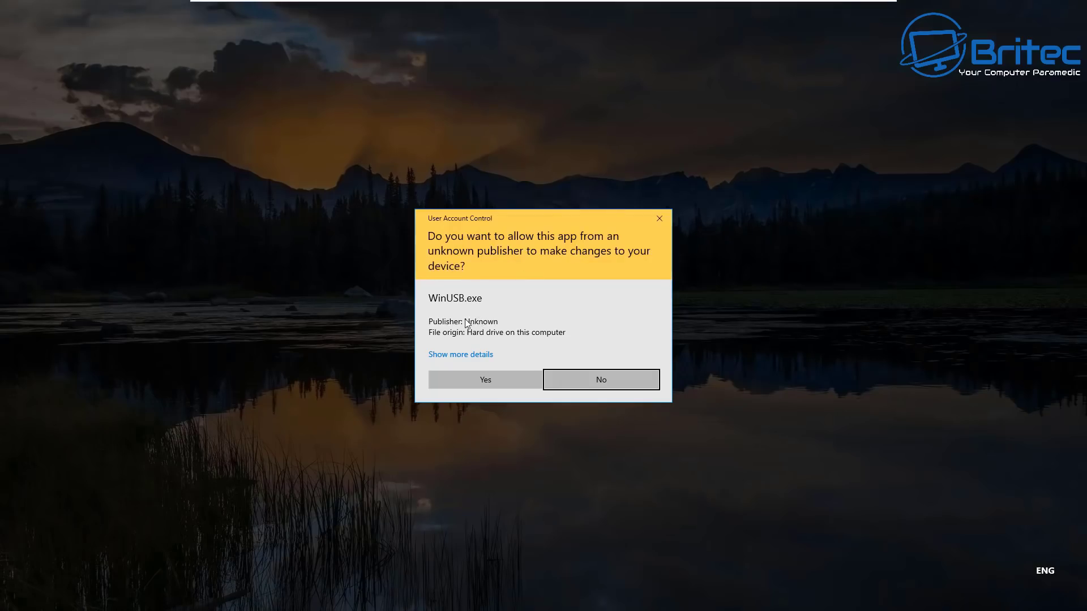
{"action": "left_click", "coordinate": [462, 380]}
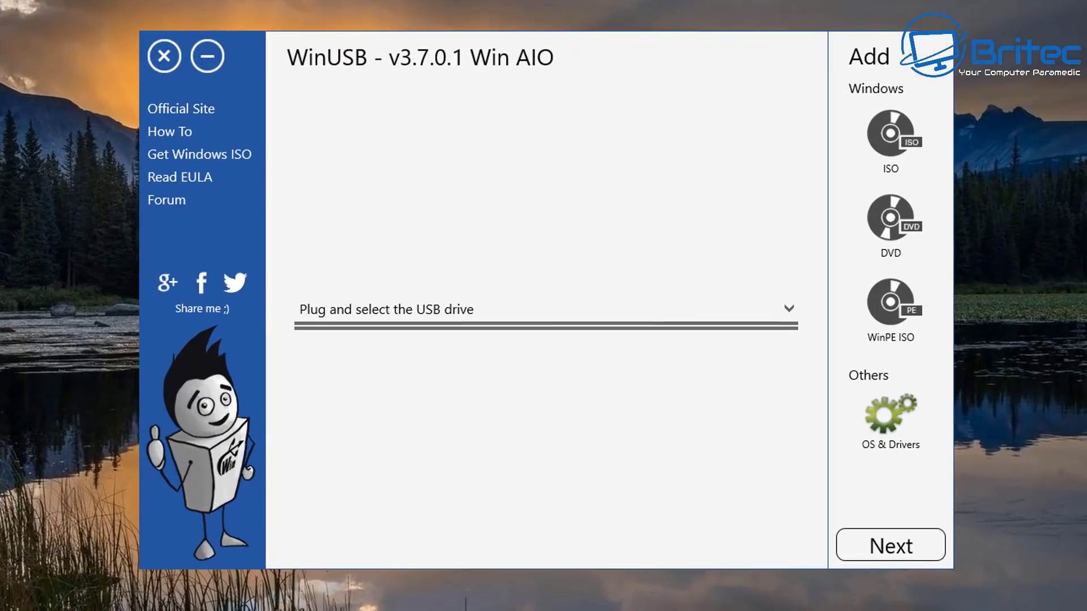
{"action": "left_click", "coordinate": [790, 89]}
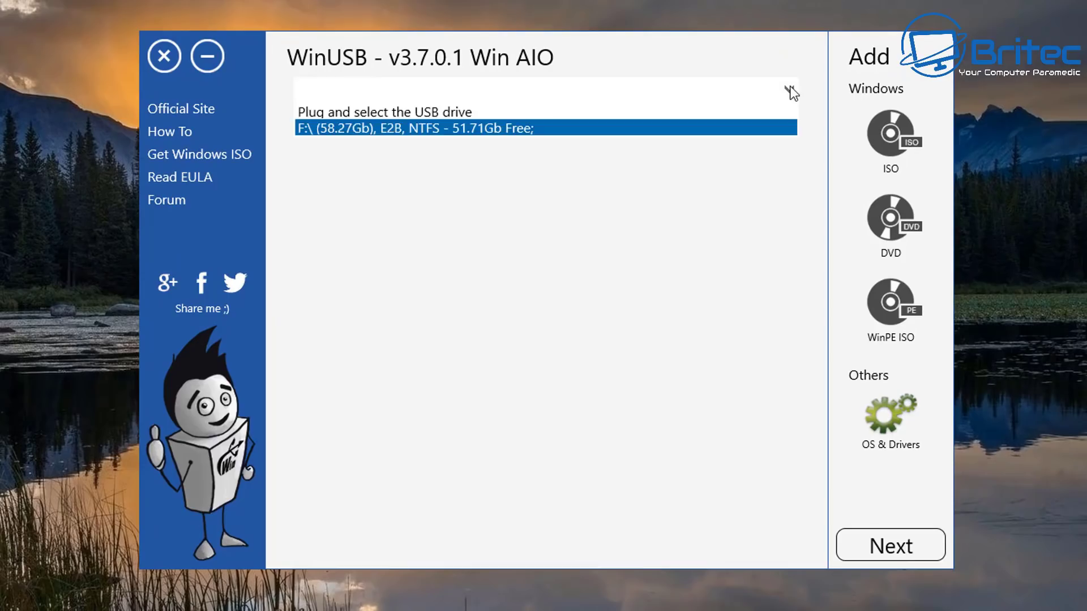
{"action": "left_click", "coordinate": [460, 131]}
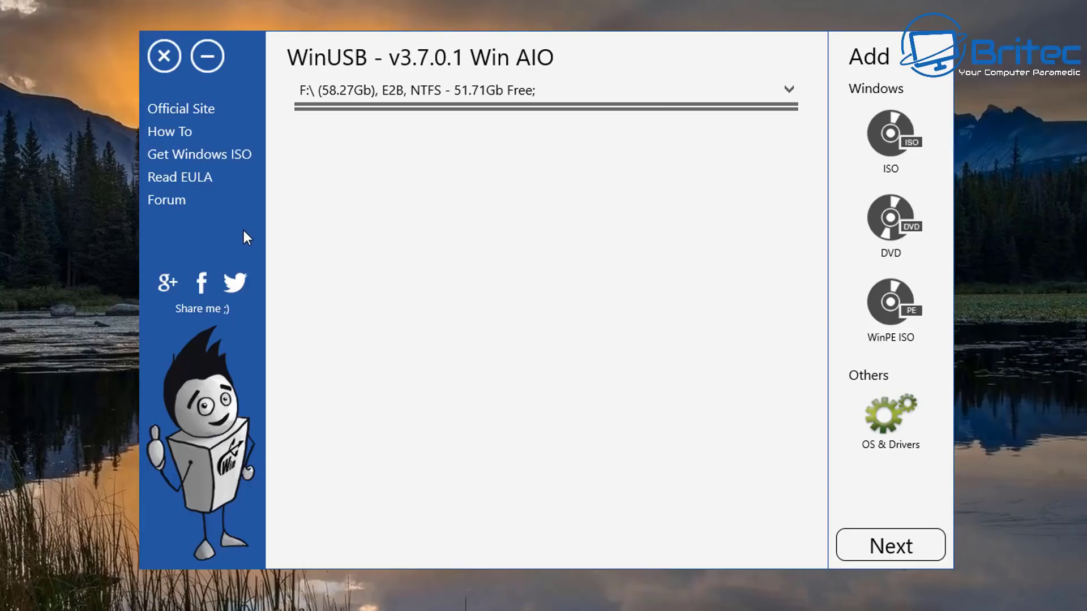
Step: Add Windows7SP1.iso from the desktop ISO folder as a Windows ISO with the boot menu name "Windows 7 Pro SP1 64bit"
{"action": "left_click", "coordinate": [892, 146]}
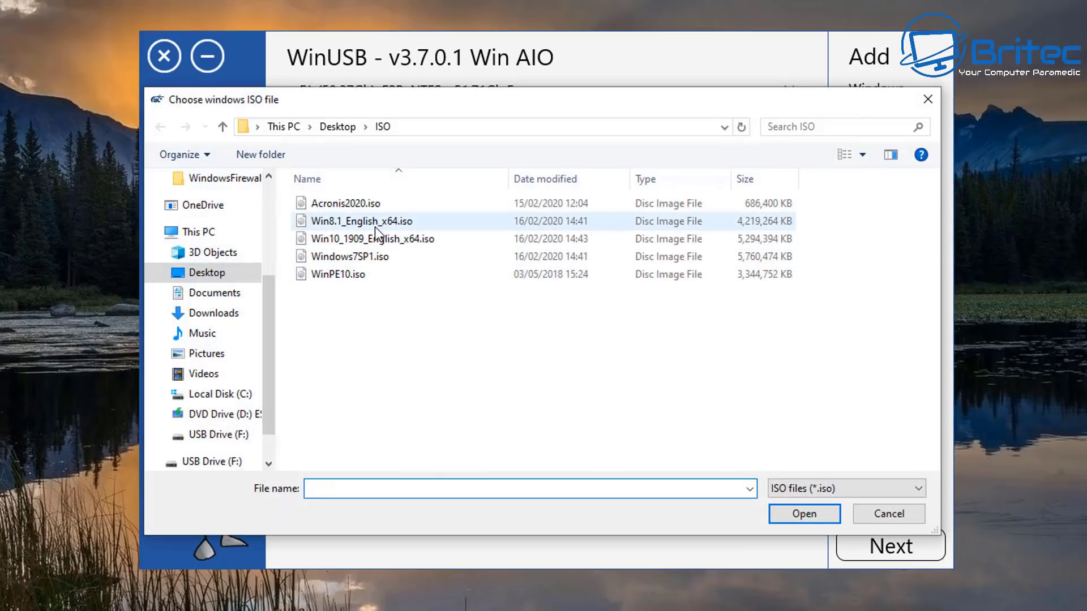
{"action": "left_click", "coordinate": [366, 259]}
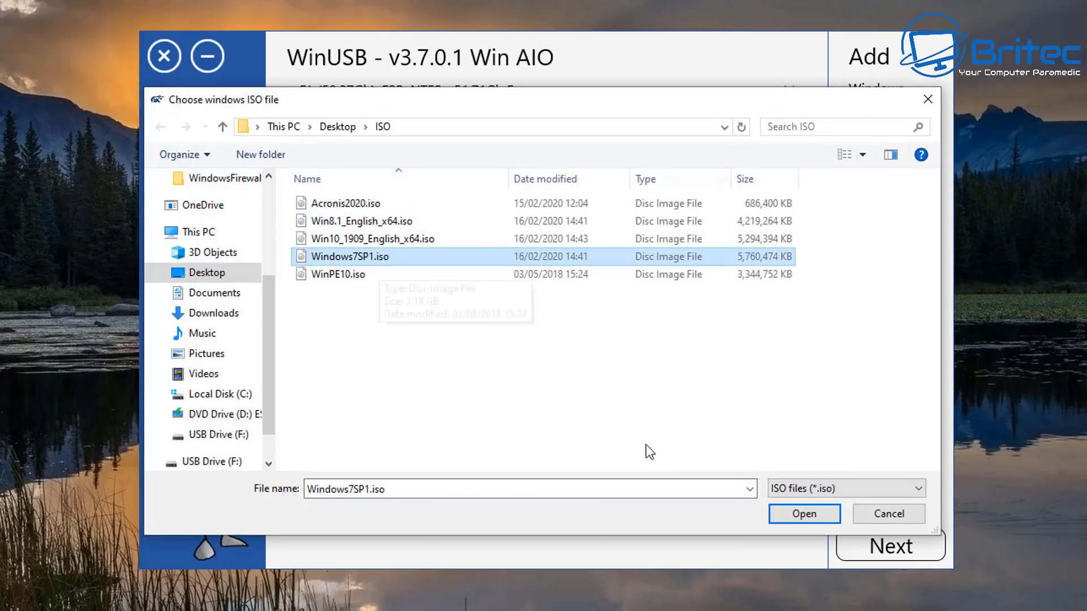
{"action": "left_click", "coordinate": [795, 520]}
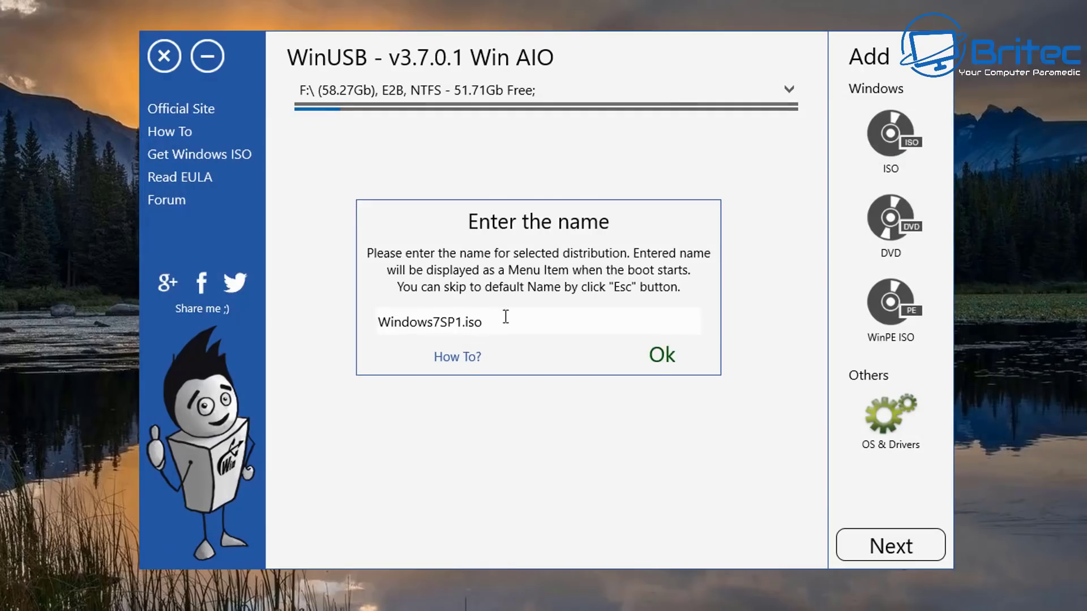
{"action": "left_click_drag", "start_coordinate": [477, 321], "coordinate": [441, 322]}
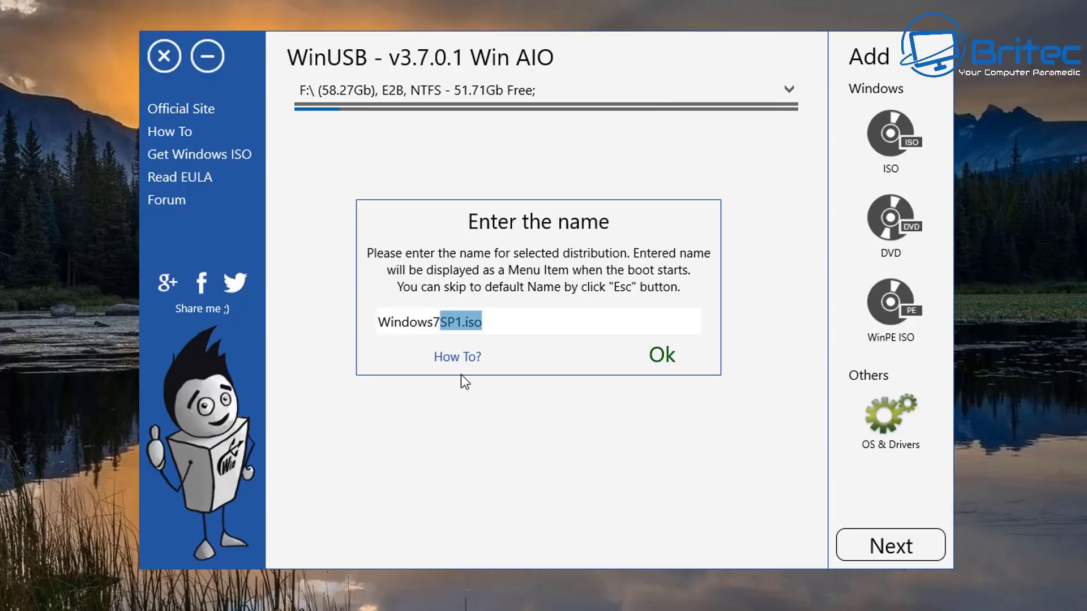
{"action": "key", "text": "BackSpace"}
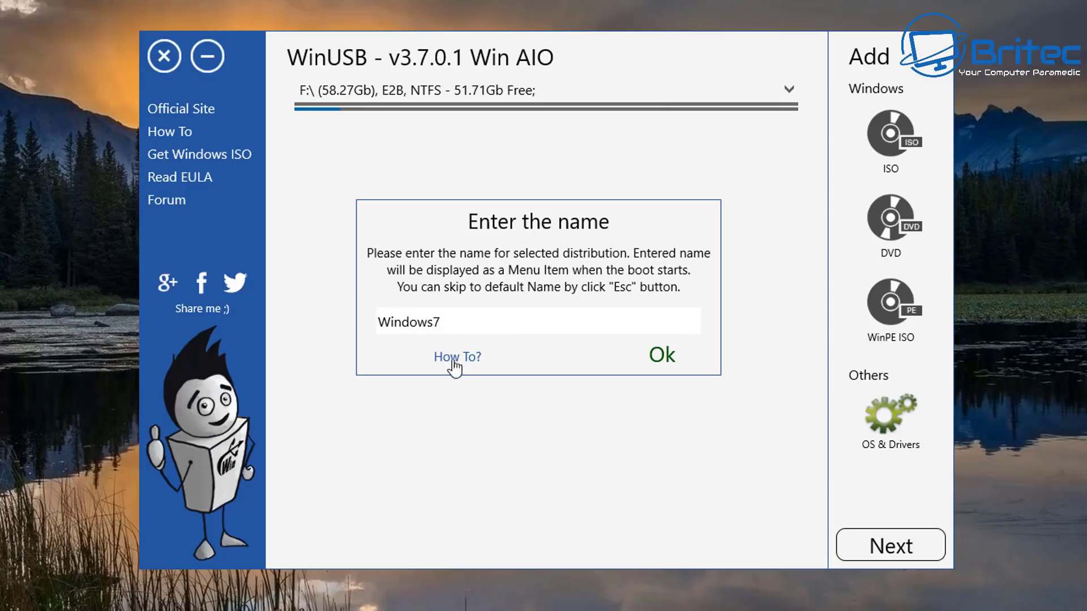
{"action": "left_click", "coordinate": [436, 321]}
{"action": "left_click", "coordinate": [468, 320]}
{"action": "type", "text": "Pro SP"}
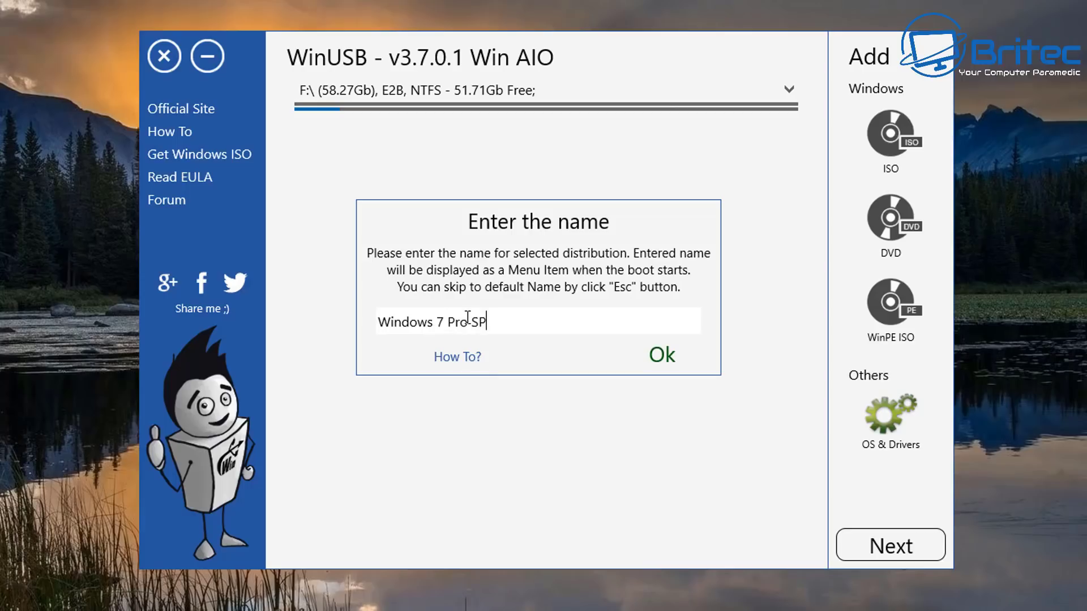
{"action": "type", "text": "1 64bit"}
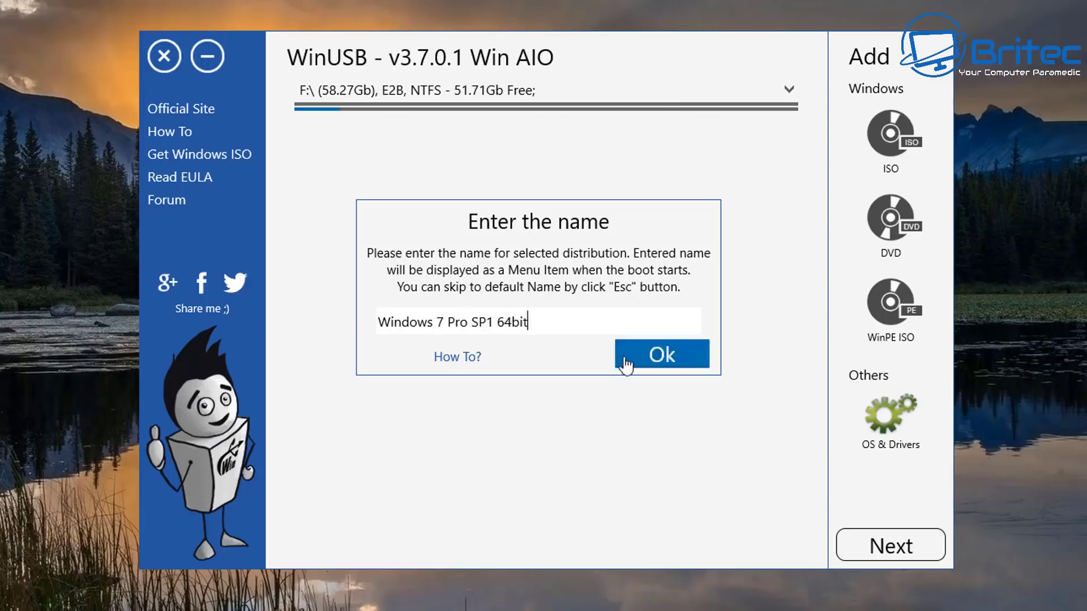
{"action": "left_click", "coordinate": [667, 357]}
Step: Add Win8.1_English_x64.iso as a Windows ISO with the boot menu name "Windows 8.1 64bit"
{"action": "left_click", "coordinate": [893, 143]}
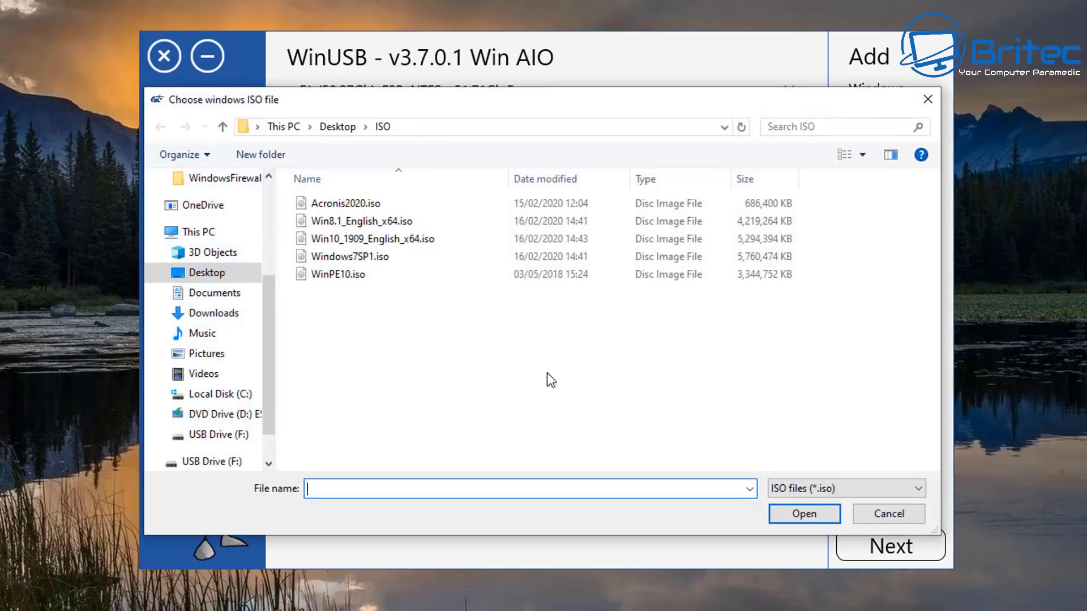
{"action": "left_click", "coordinate": [369, 221]}
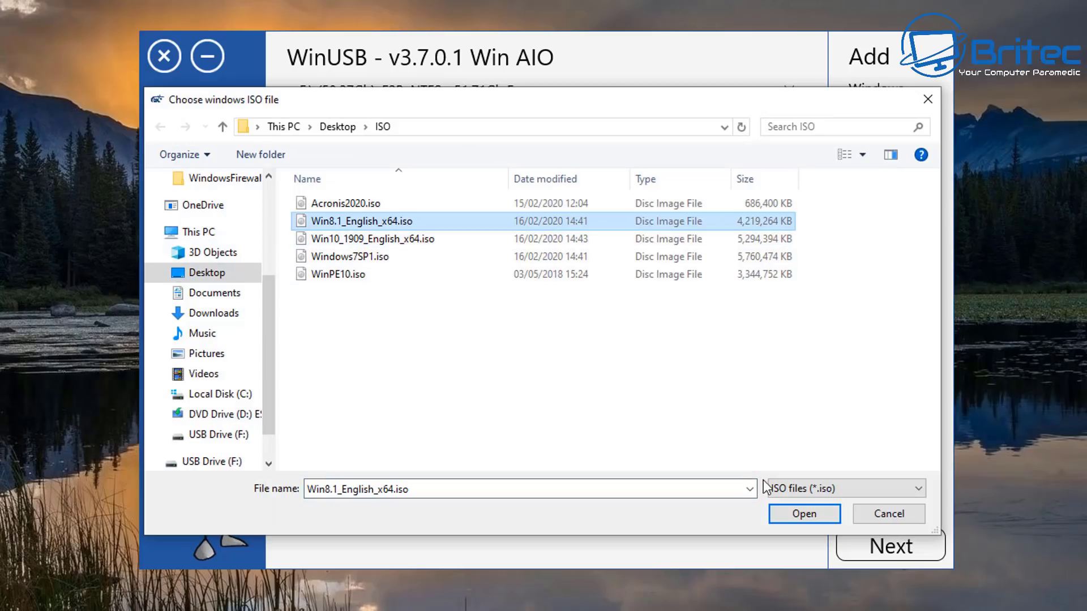
{"action": "left_click", "coordinate": [804, 515]}
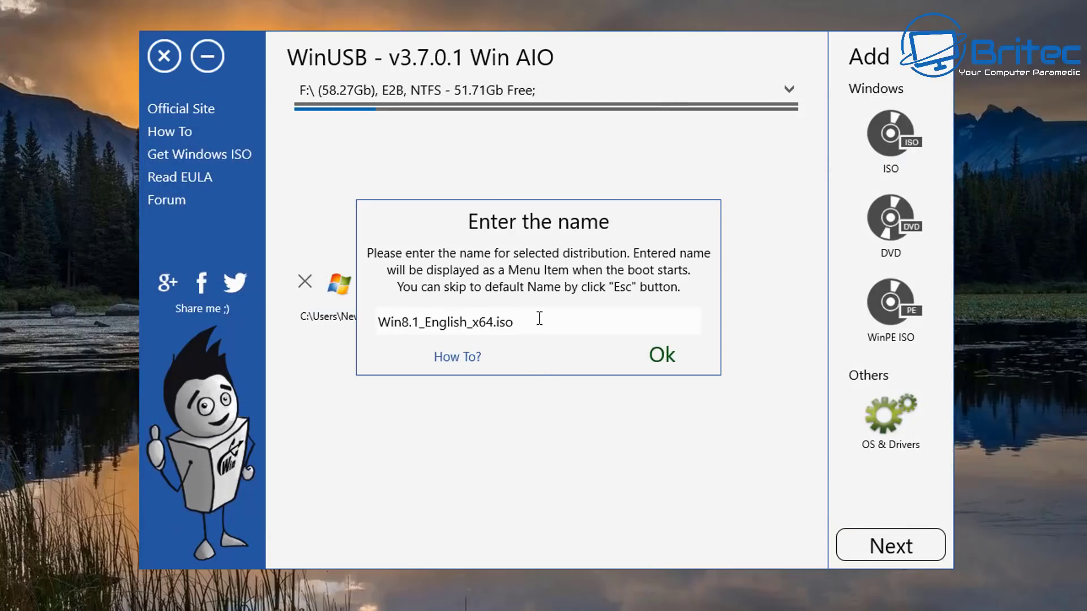
{"action": "left_click_drag", "start_coordinate": [539, 319], "coordinate": [335, 312]}
{"action": "type", "text": "W"}
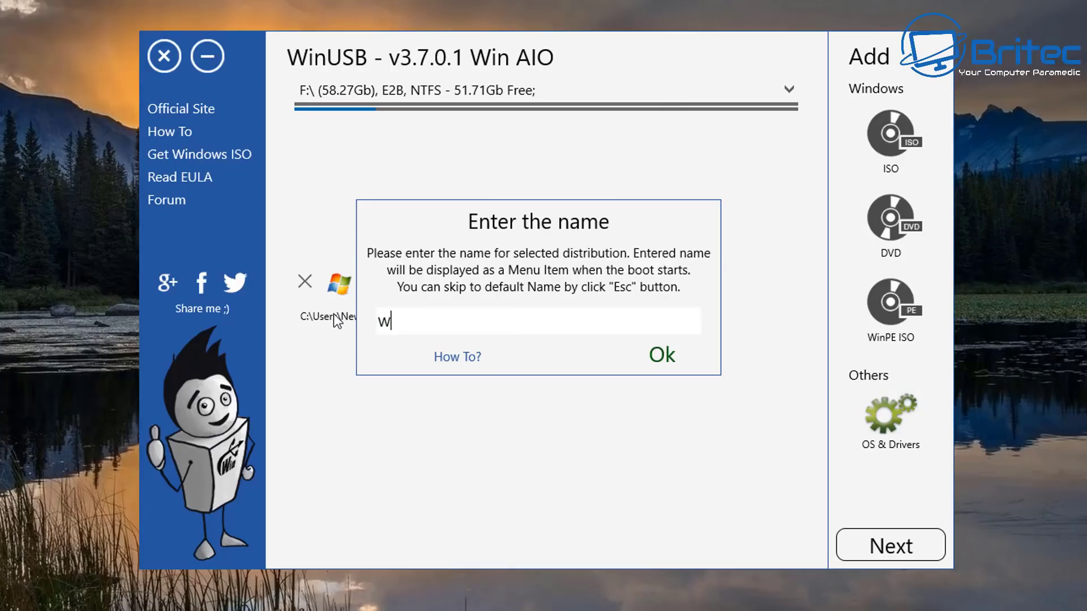
{"action": "type", "text": "indows 8.1 64bit"}
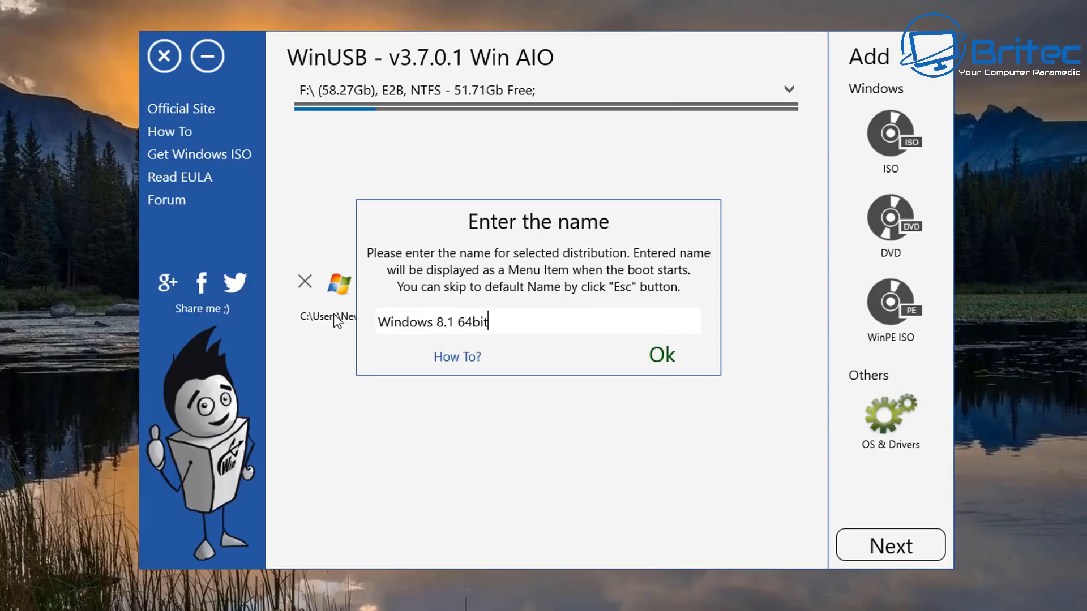
{"action": "left_click", "coordinate": [663, 357]}
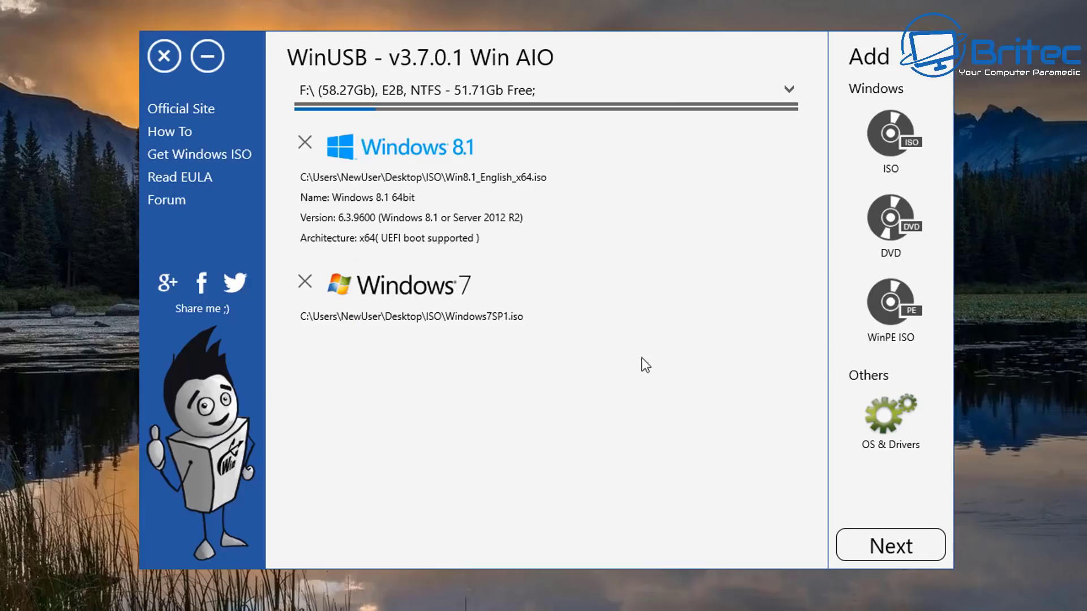
Step: Add Win10_1909_English_x64.iso as a Windows ISO with the boot menu name "Windows 10 1909 64bit"
{"action": "left_click", "coordinate": [895, 137]}
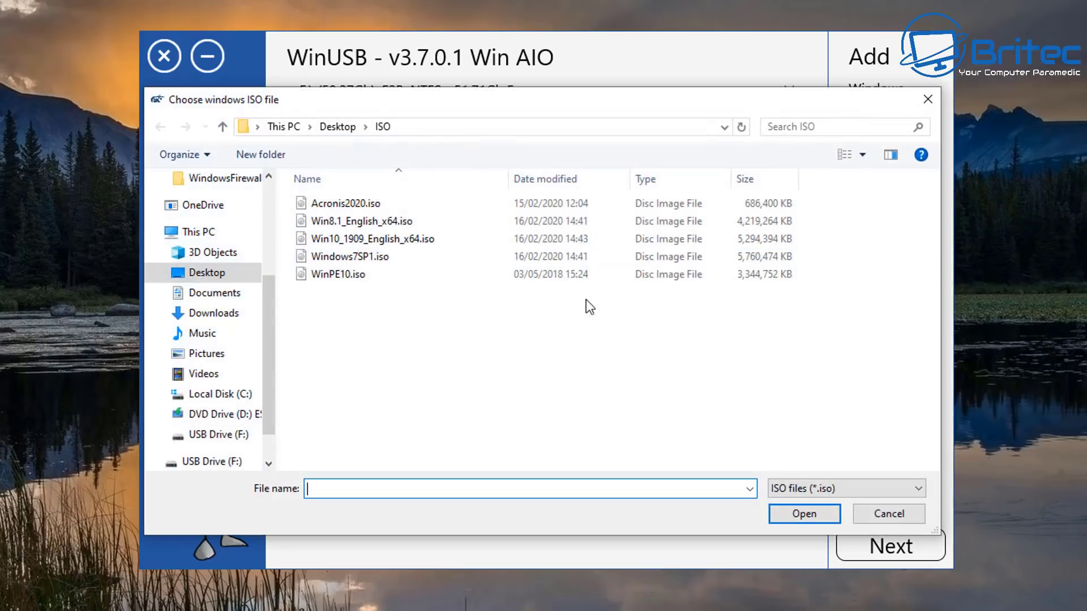
{"action": "left_click", "coordinate": [364, 239]}
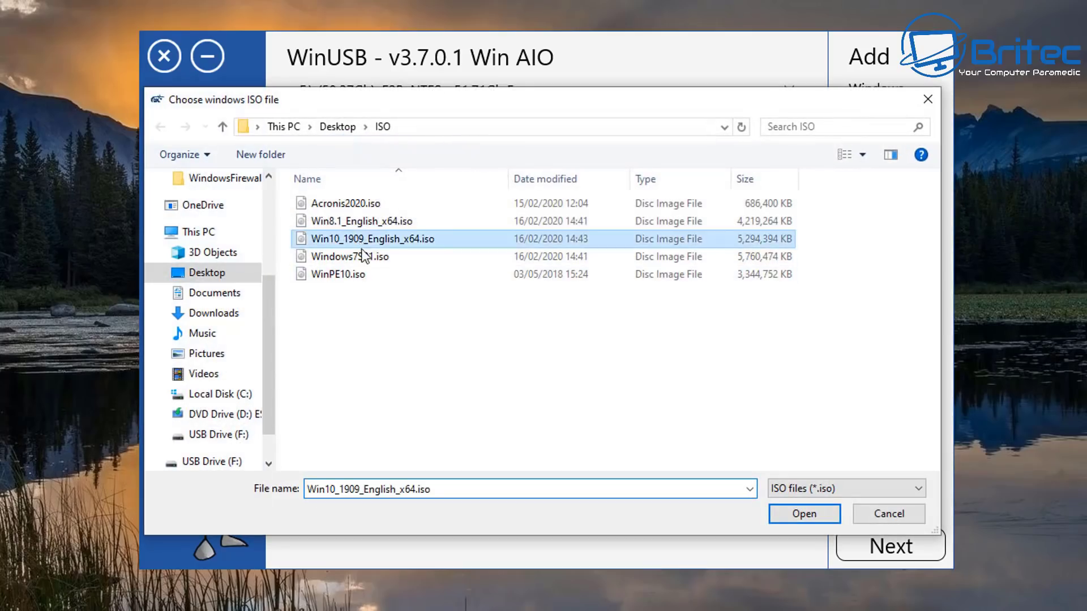
{"action": "left_click", "coordinate": [807, 515]}
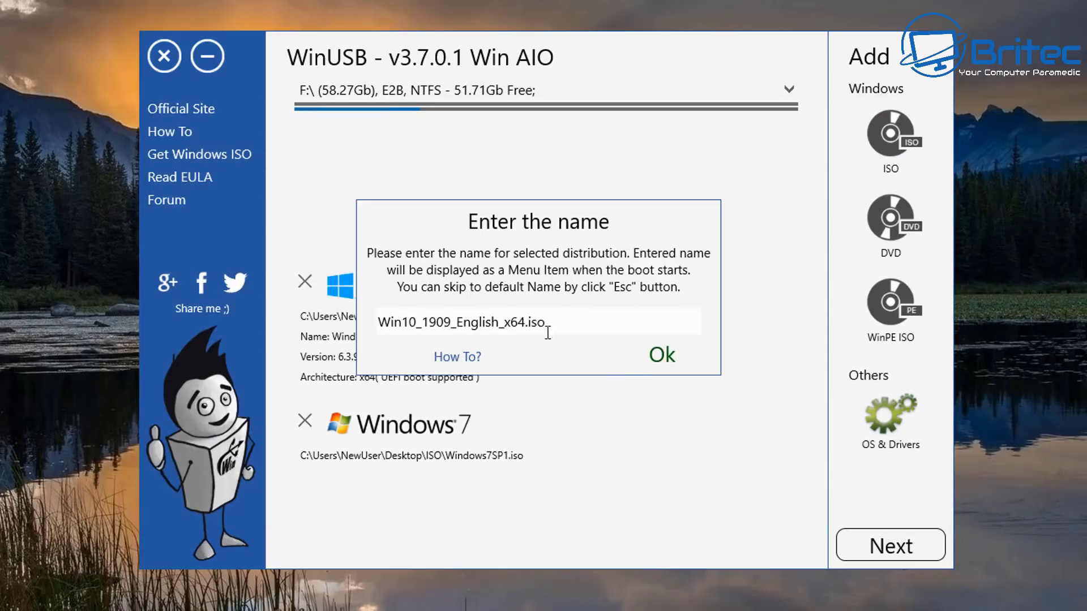
{"action": "left_click_drag", "start_coordinate": [576, 324], "coordinate": [329, 324]}
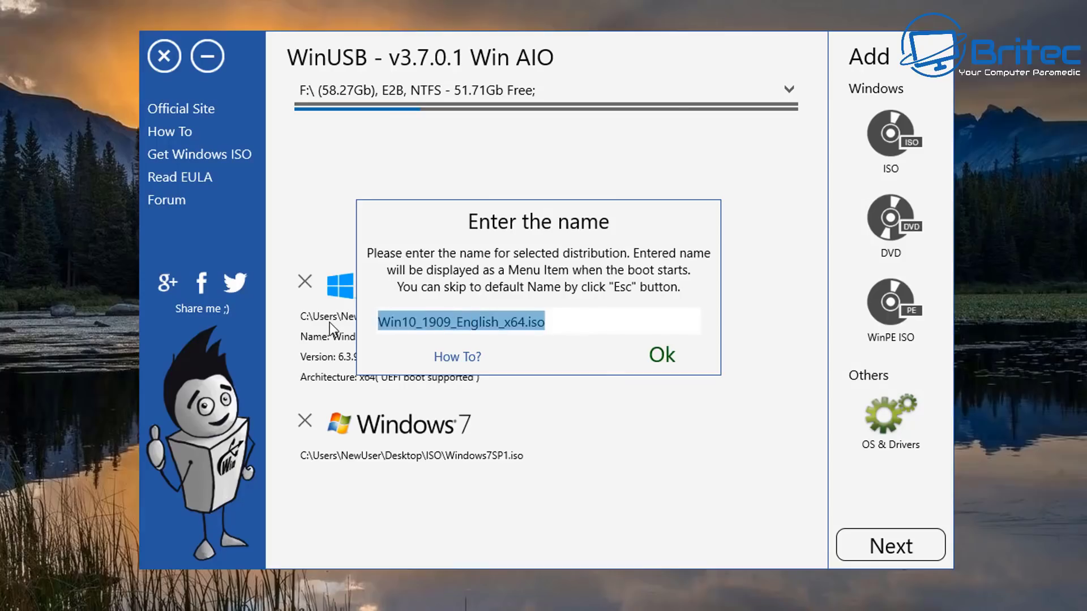
{"action": "type", "text": "Window"}
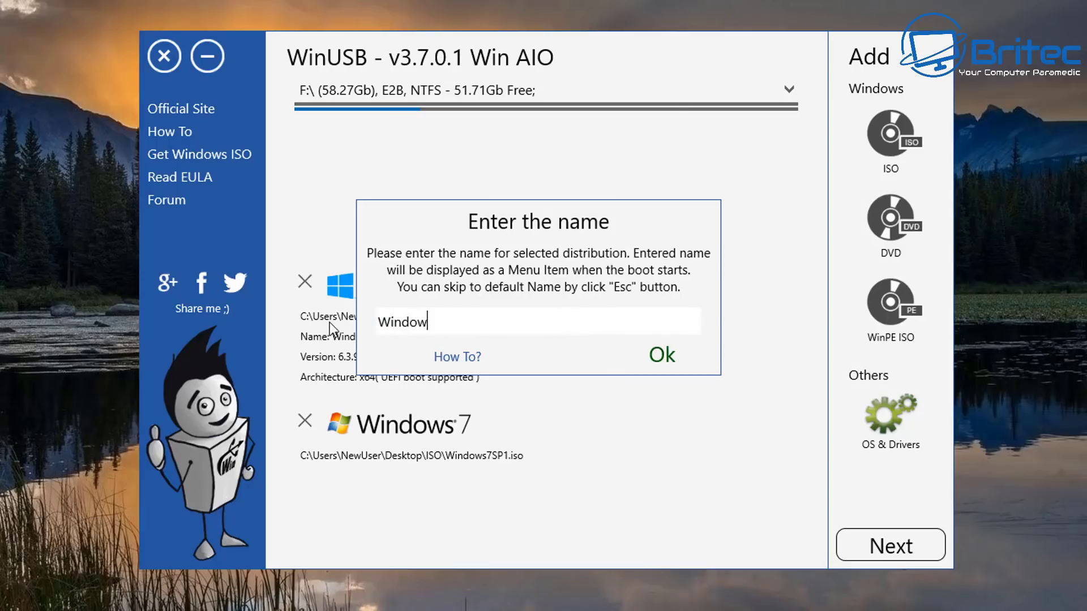
{"action": "type", "text": "s 10"}
{"action": "type", "text": "1909"}
{"action": "type", "text": "64bit"}
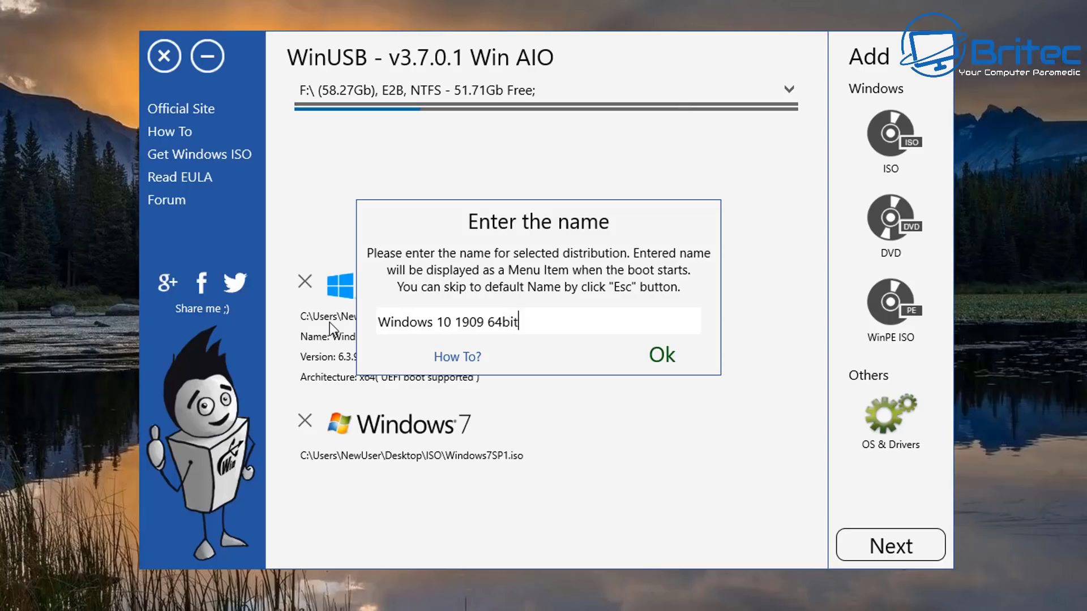
{"action": "left_click", "coordinate": [659, 356]}
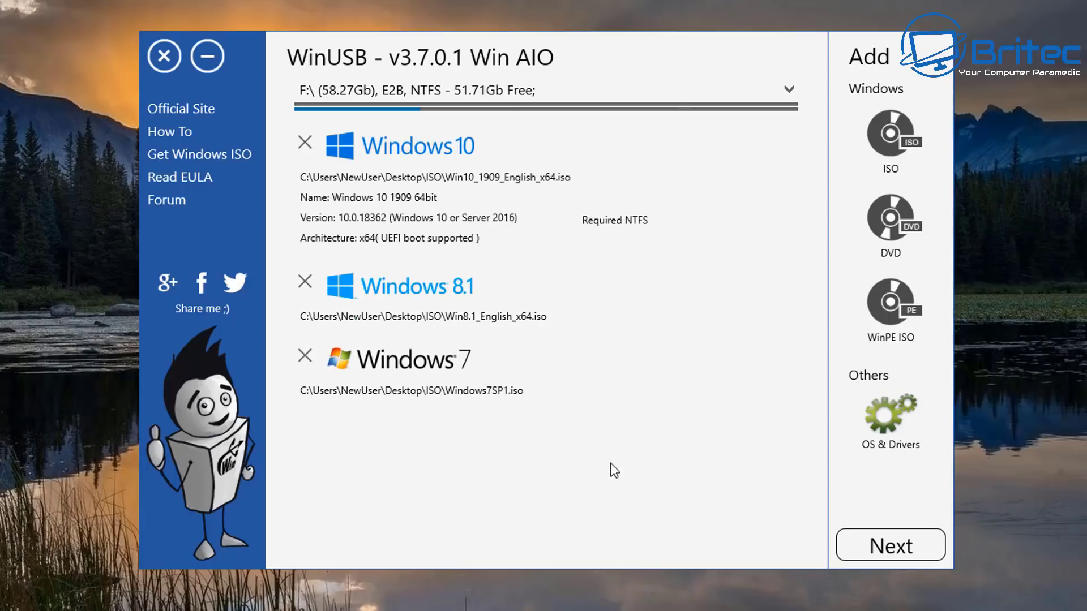
Step: Add WinPE10.iso from the desktop ISO folder as a WinPE ISO with the boot menu name "WinPE 10 64bit"
{"action": "left_click", "coordinate": [888, 162]}
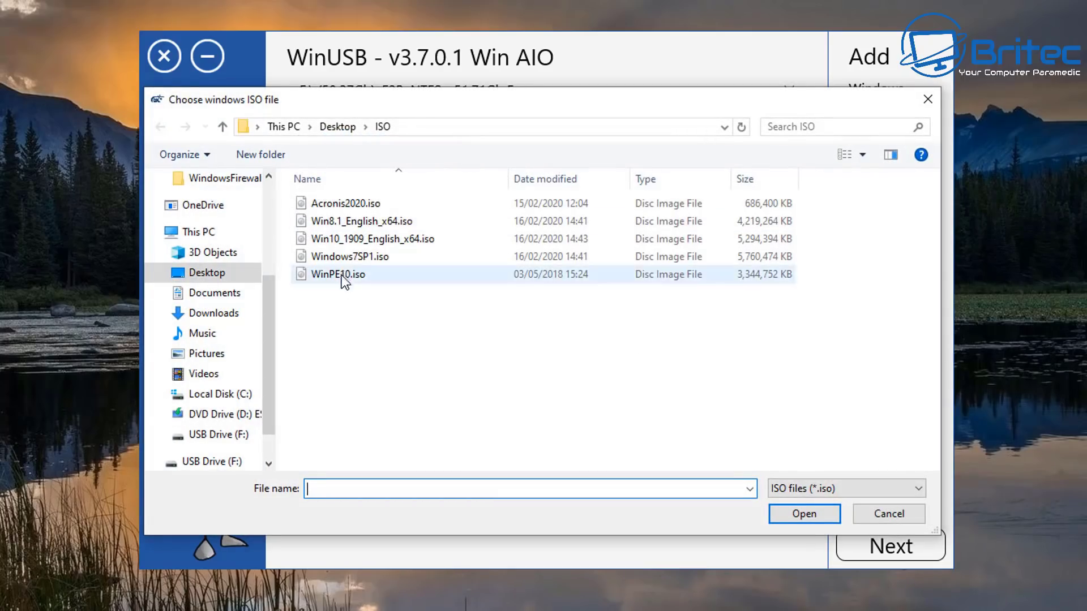
{"action": "left_click", "coordinate": [904, 516]}
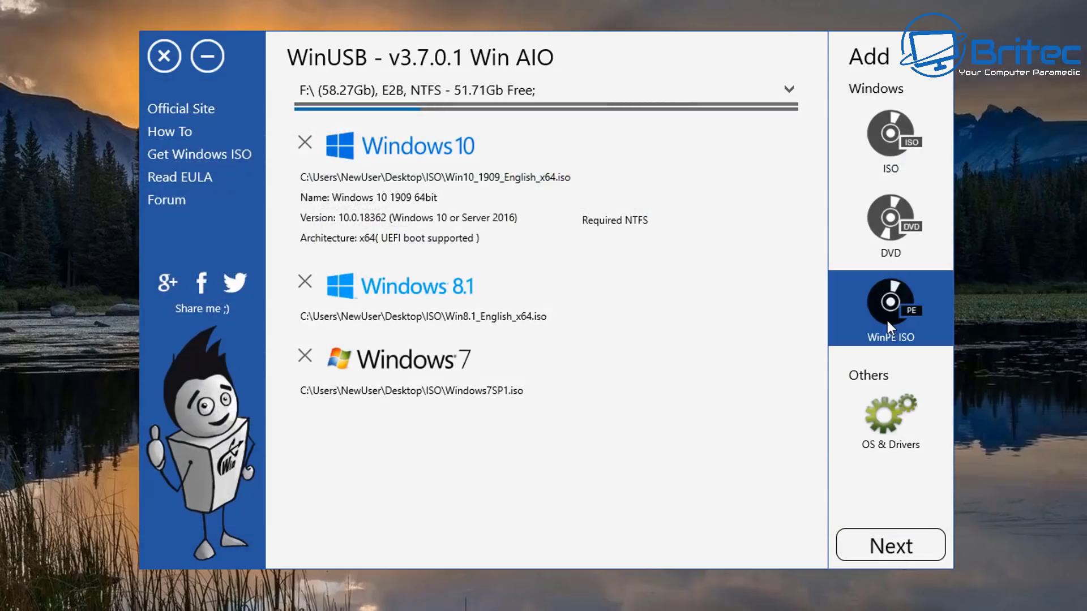
{"action": "left_click", "coordinate": [842, 339]}
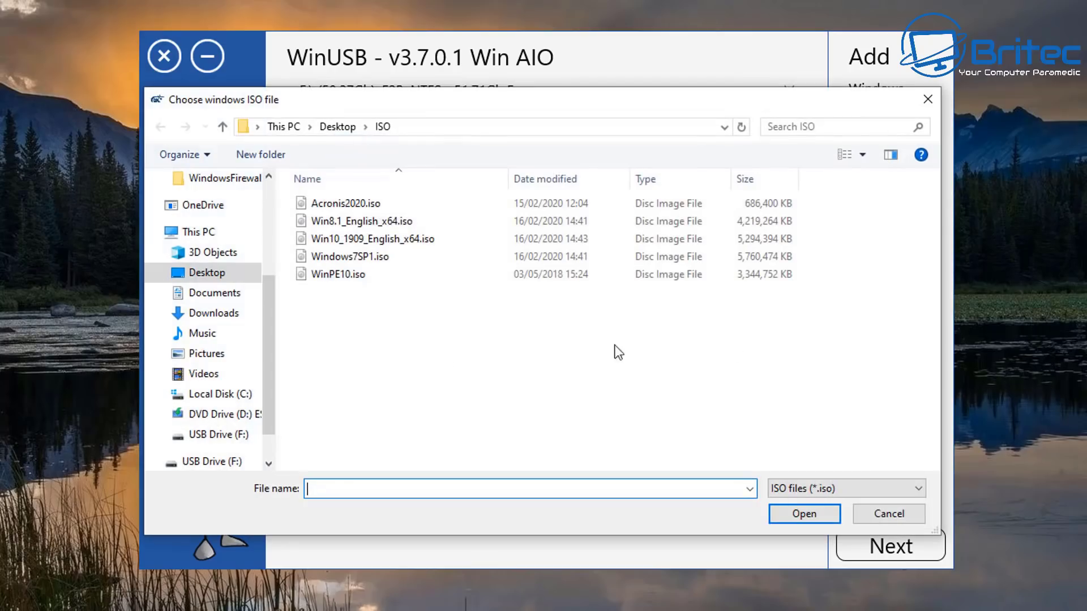
{"action": "left_click", "coordinate": [342, 276]}
{"action": "left_click", "coordinate": [793, 512]}
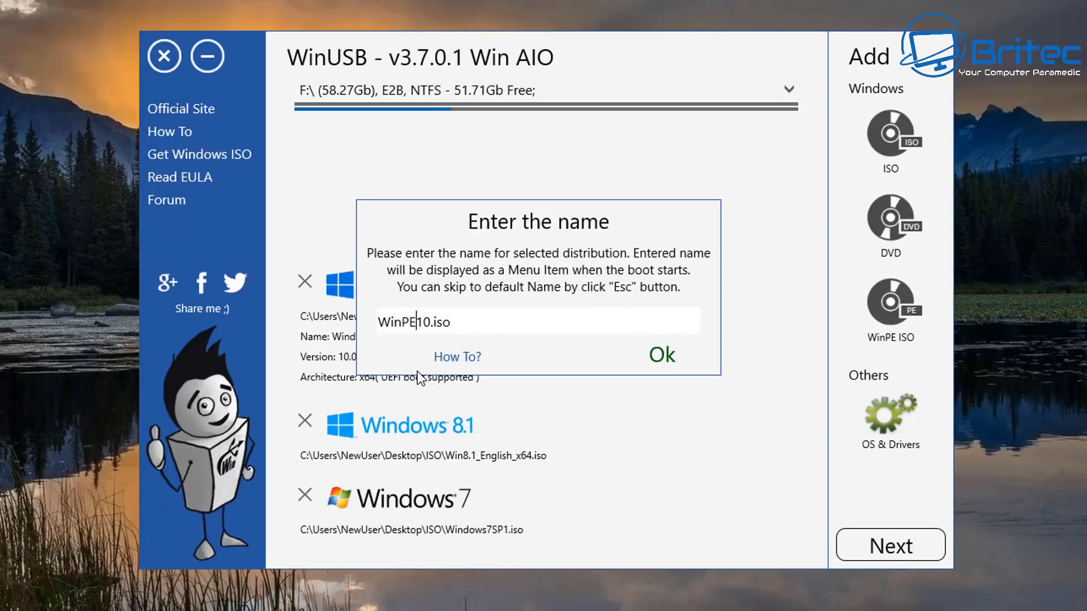
{"action": "left_click", "coordinate": [415, 322]}
{"action": "type", "text": "10 64bit"}
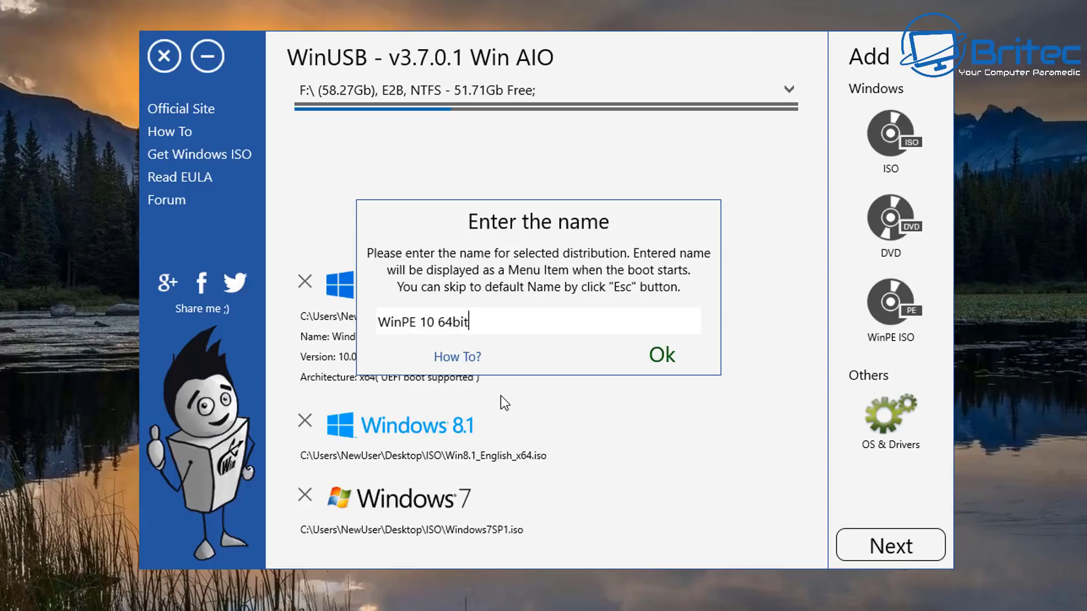
{"action": "left_click", "coordinate": [668, 358]}
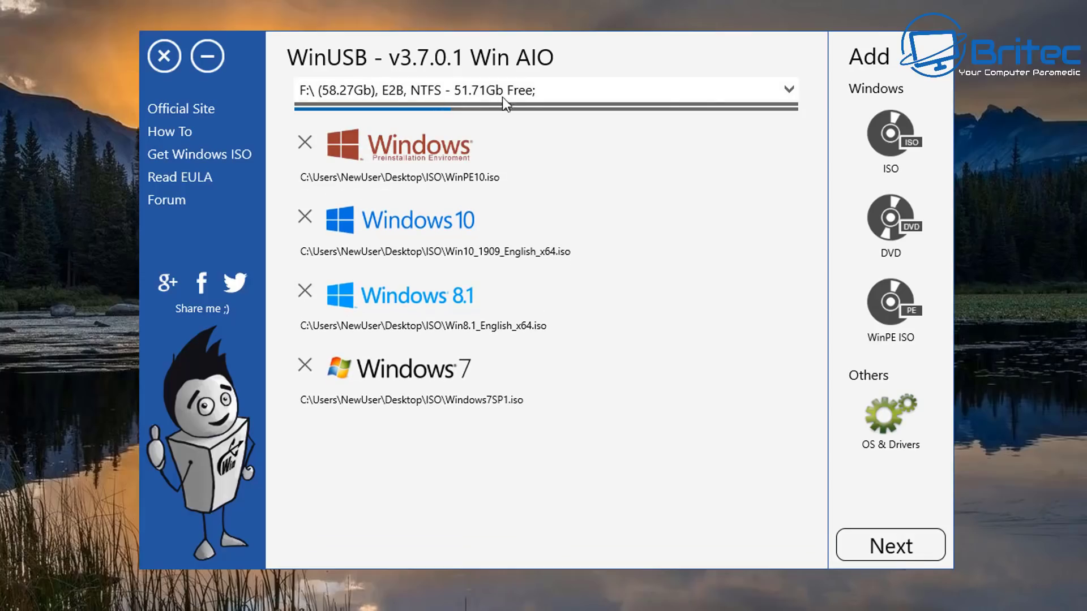
Step: Write the four added distributions to the F: USB drive, making it bootable without formatting, and acknowledge completion
{"action": "left_click", "coordinate": [887, 548]}
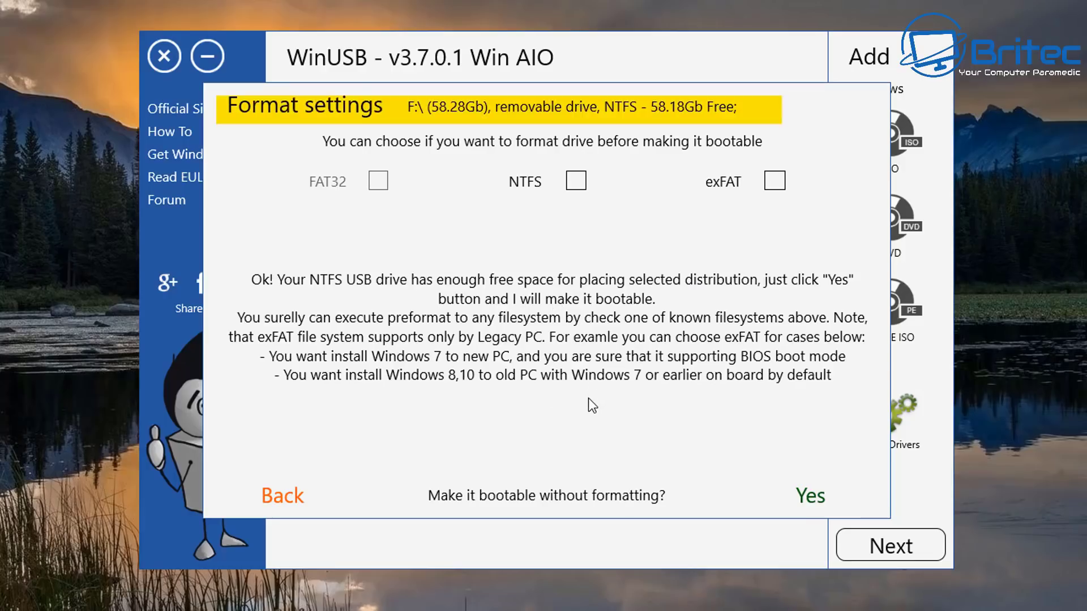
{"action": "left_click", "coordinate": [799, 498]}
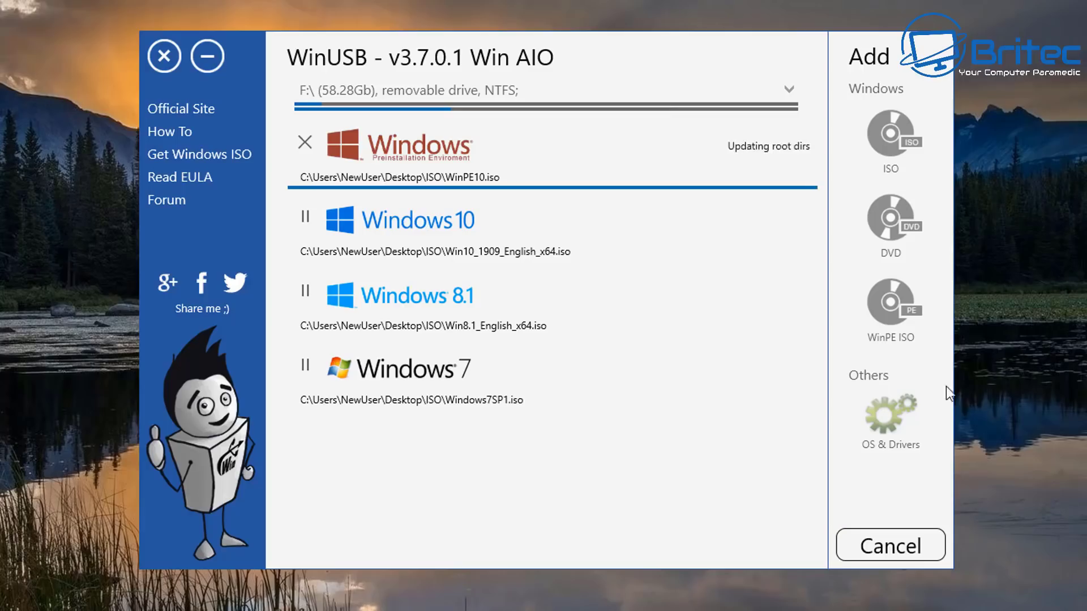
{"action": "mouse_move", "coordinate": [787, 186]}
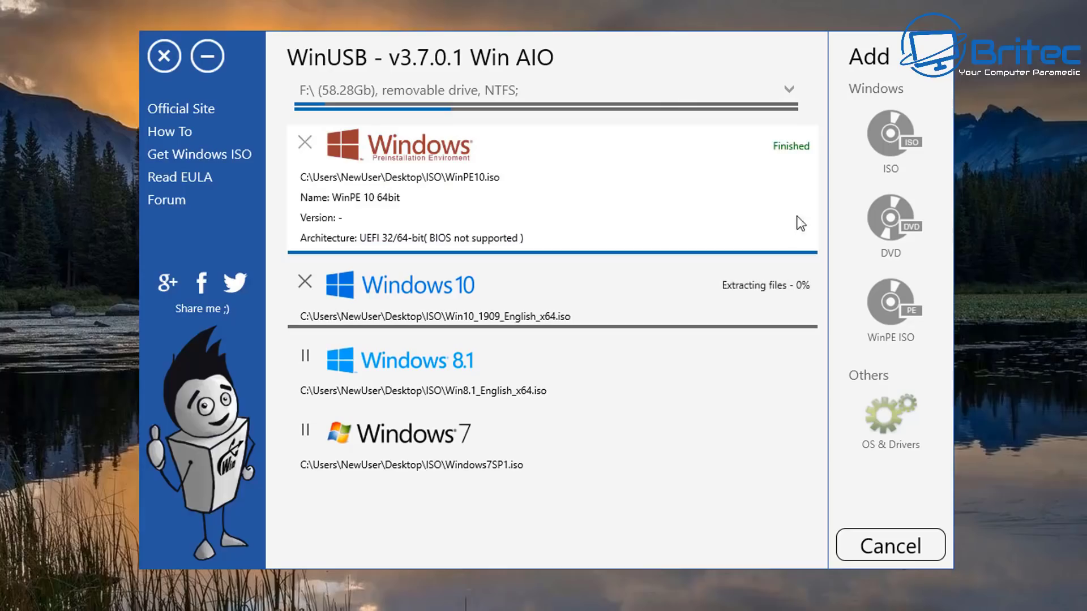
{"action": "mouse_move", "coordinate": [794, 310]}
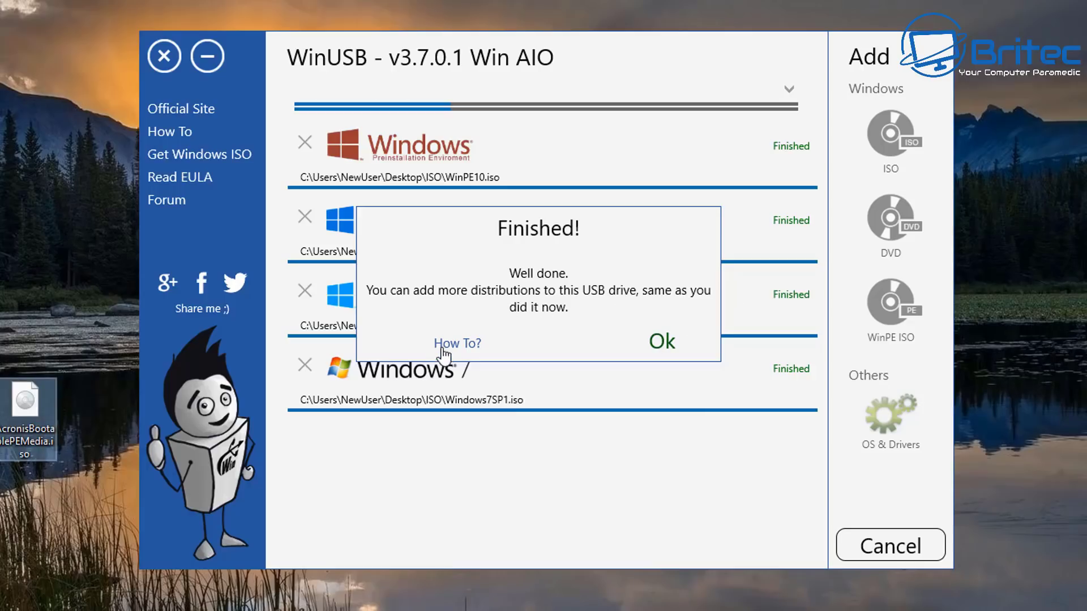
{"action": "left_click", "coordinate": [661, 343]}
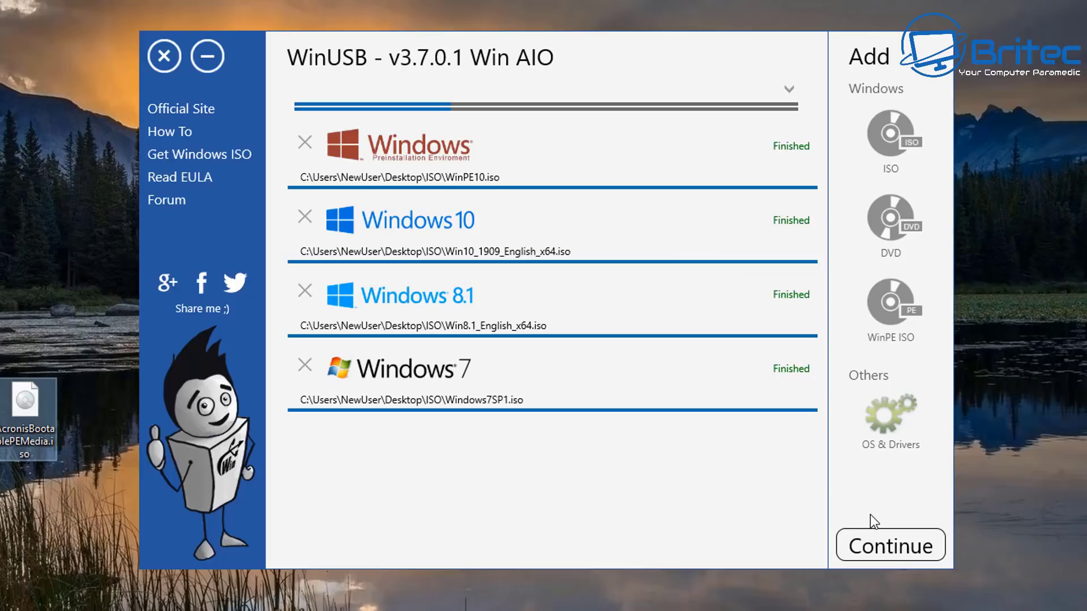
Step: Continue to a new session and reselect the F: removable NTFS drive as the target
{"action": "left_click", "coordinate": [868, 551]}
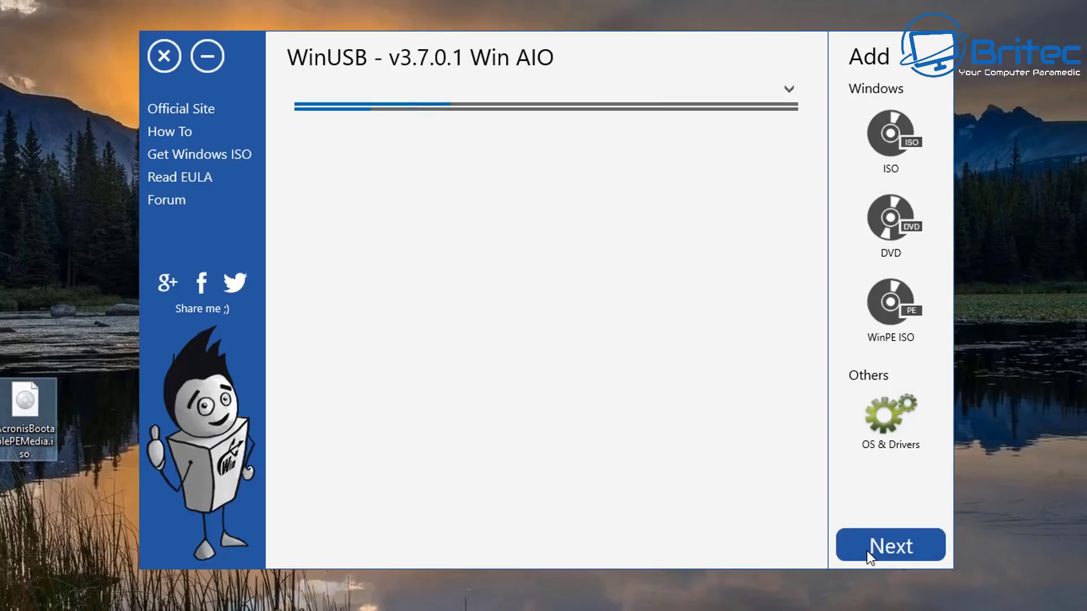
{"action": "left_click", "coordinate": [788, 88]}
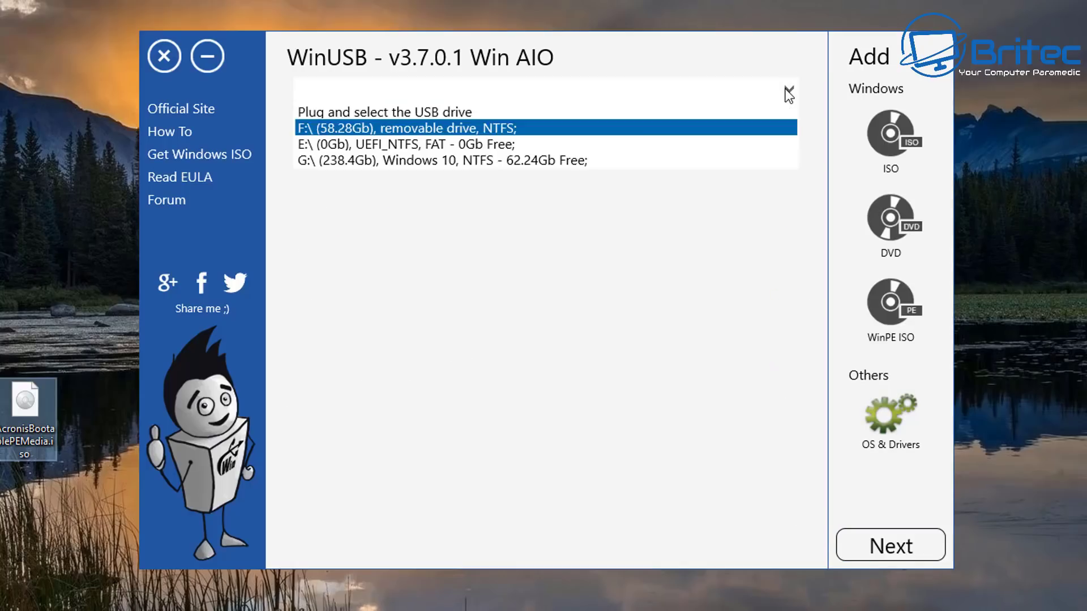
{"action": "left_click", "coordinate": [648, 128]}
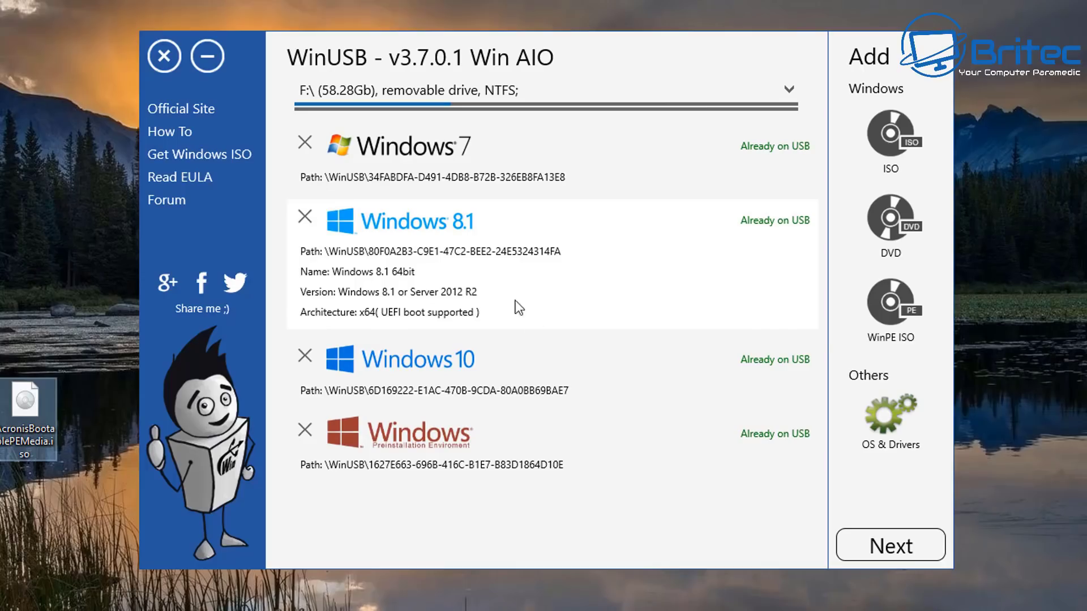
Step: Add AcronisBootablePEMedia.iso from the desktop as a WinPE ISO with the boot menu name "Acronis Bootable PE Media"
{"action": "left_click", "coordinate": [885, 312]}
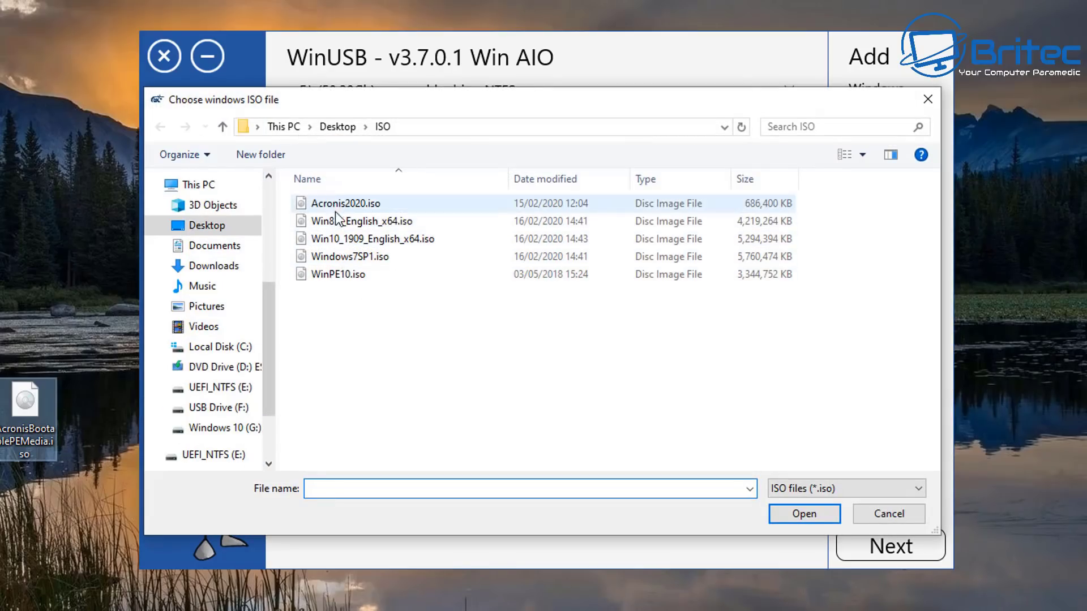
{"action": "left_click", "coordinate": [213, 247]}
{"action": "left_click", "coordinate": [214, 225]}
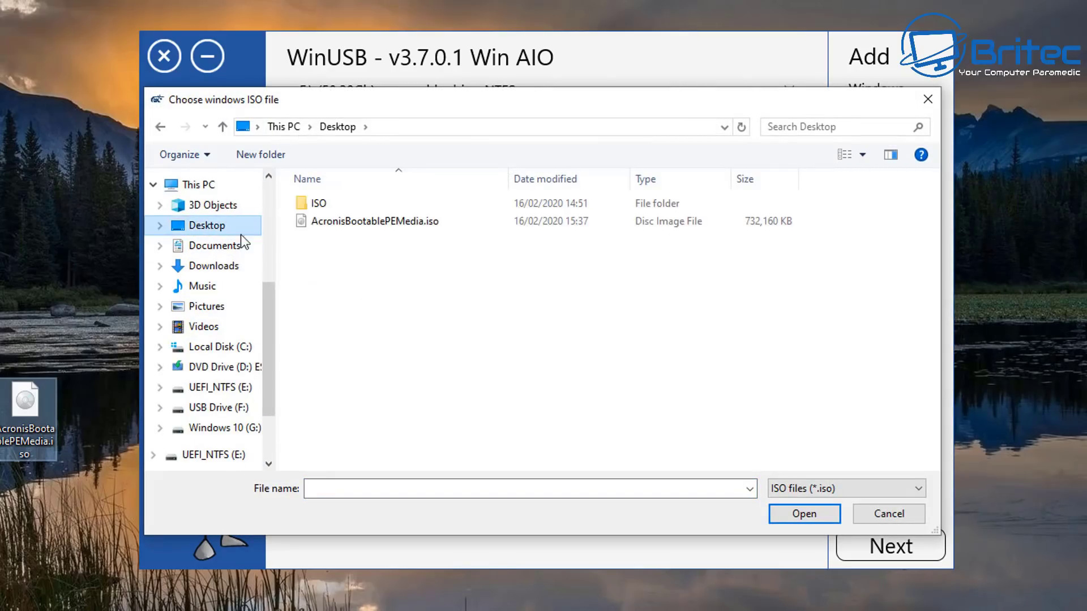
{"action": "left_click", "coordinate": [364, 226]}
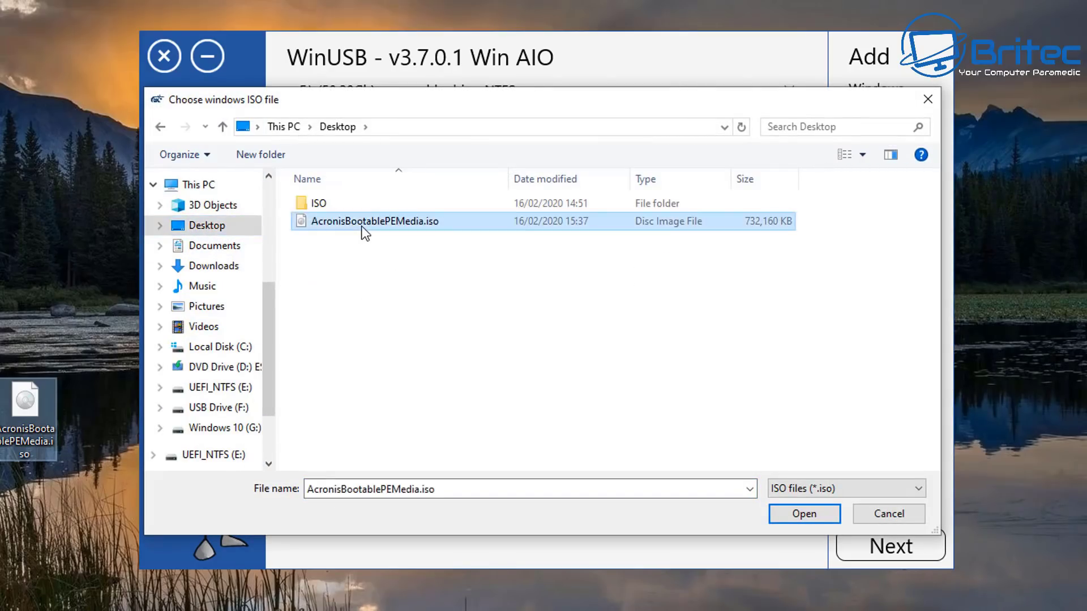
{"action": "left_click", "coordinate": [801, 515]}
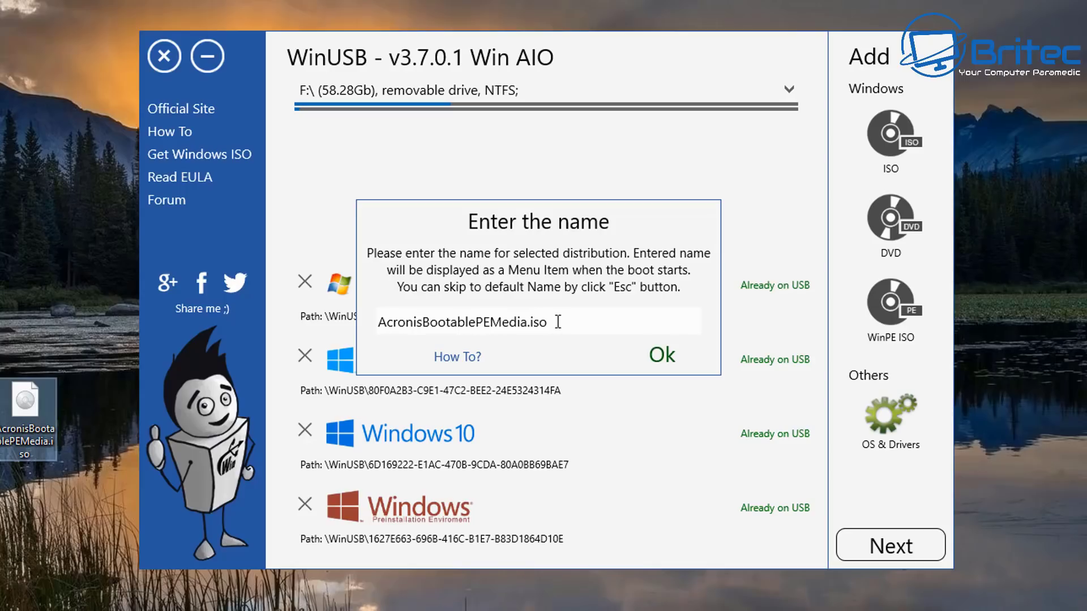
{"action": "left_click_drag", "start_coordinate": [573, 321], "coordinate": [529, 317]}
{"action": "key", "text": "BackSpace"}
{"action": "left_click", "coordinate": [492, 321]}
{"action": "left_click", "coordinate": [433, 322]}
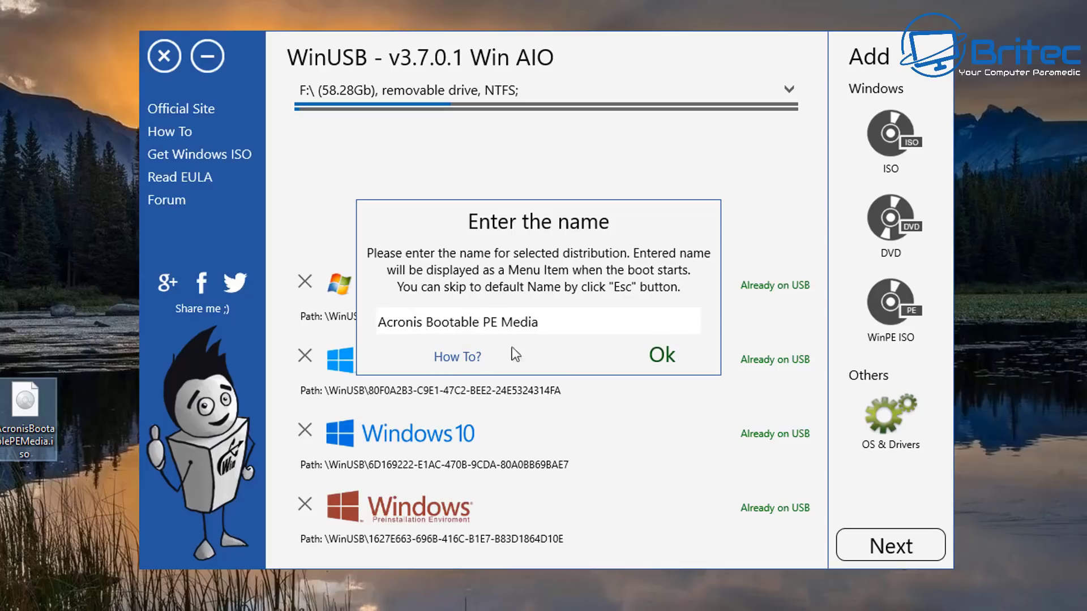
{"action": "left_click", "coordinate": [572, 317]}
{"action": "left_click", "coordinate": [679, 357]}
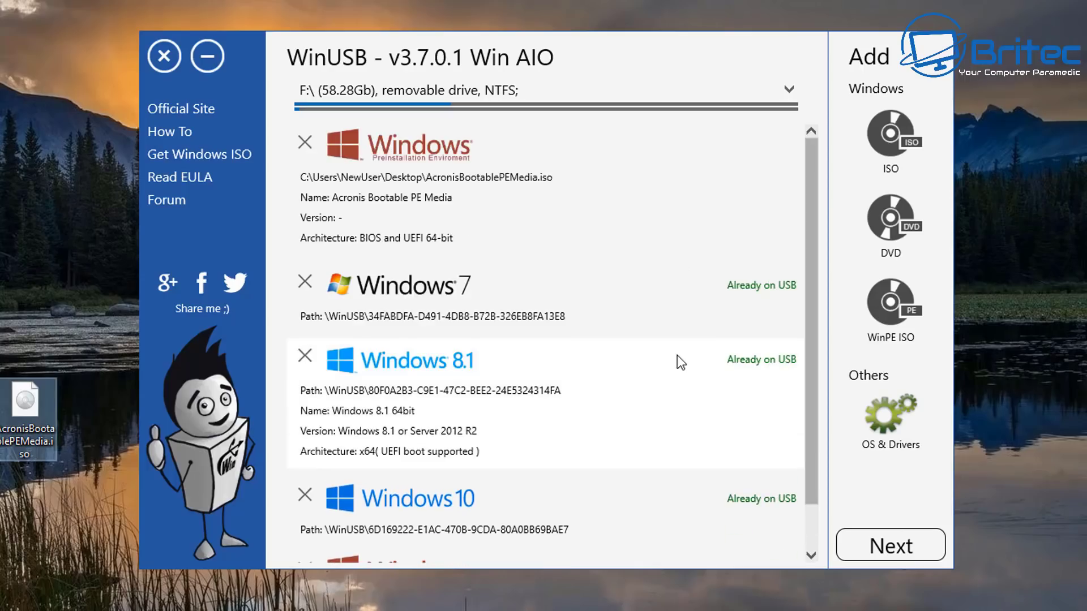
Step: Write the Acronis distribution to the F: drive without formatting, acknowledge completion, and continue back to the distribution list
{"action": "scroll", "coordinate": [678, 464], "scroll_direction": "down", "scroll_amount": 2}
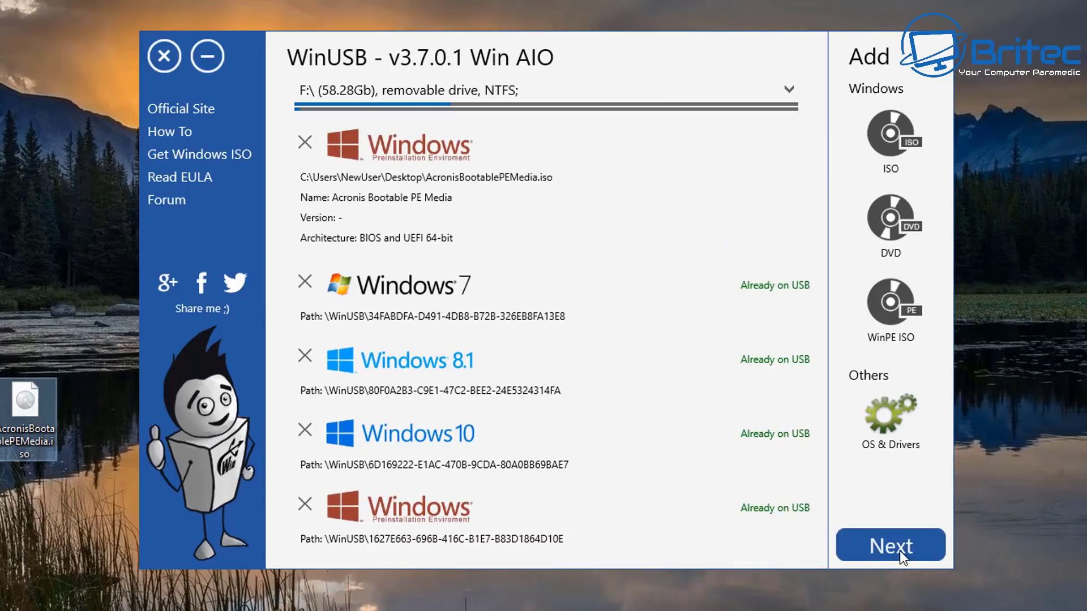
{"action": "left_click", "coordinate": [899, 551]}
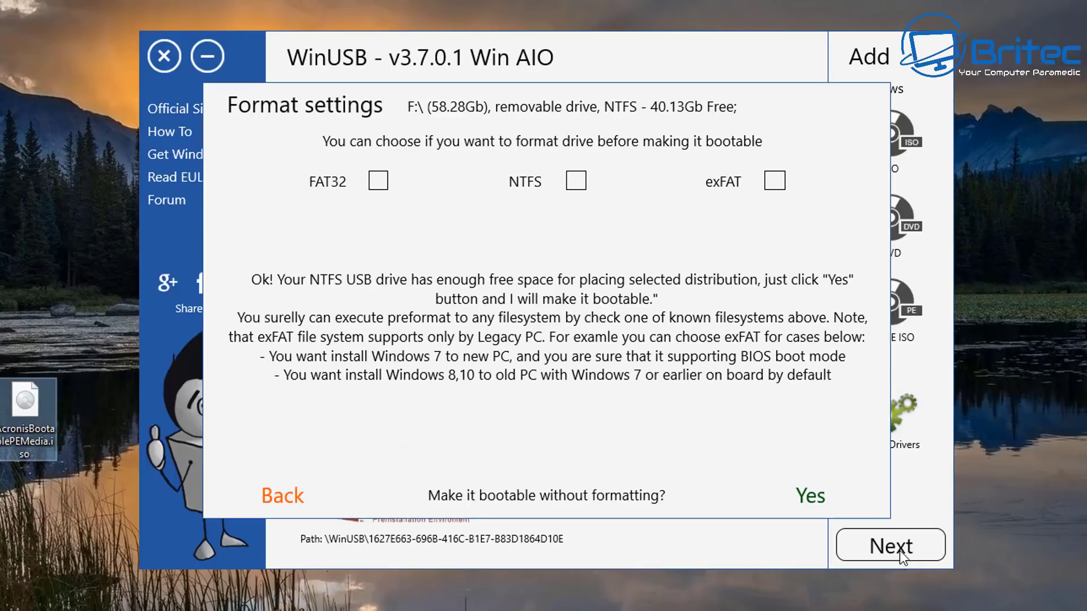
{"action": "left_click", "coordinate": [831, 501]}
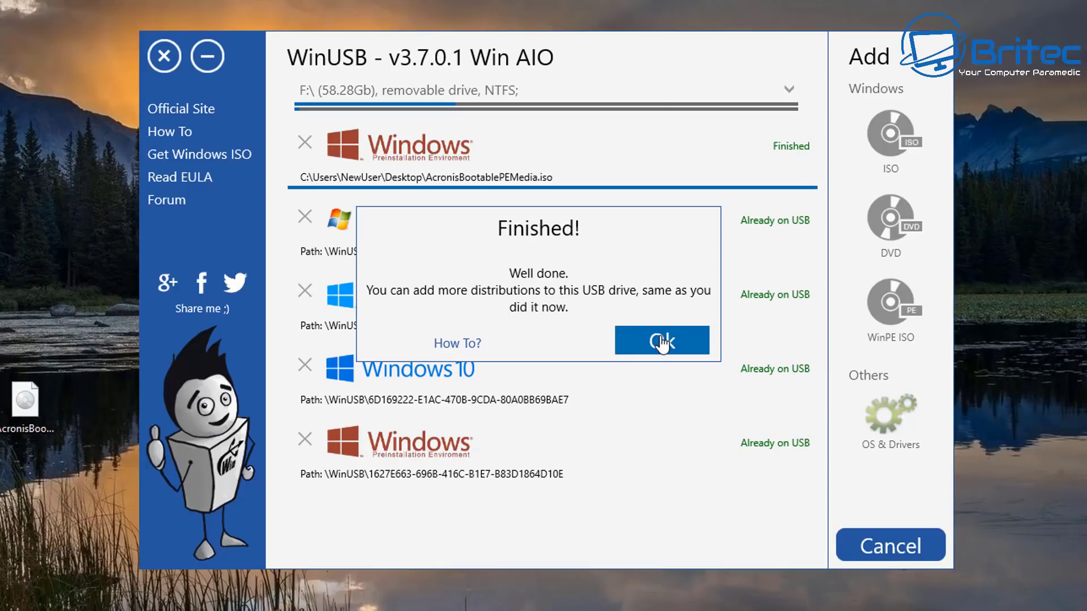
{"action": "left_click", "coordinate": [663, 342]}
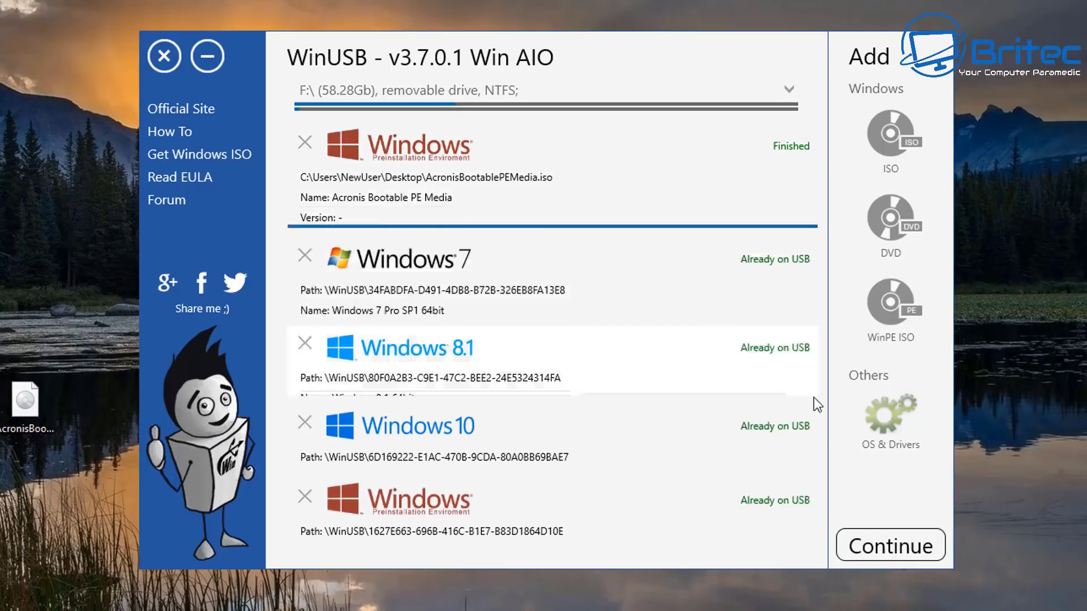
{"action": "left_click", "coordinate": [886, 549]}
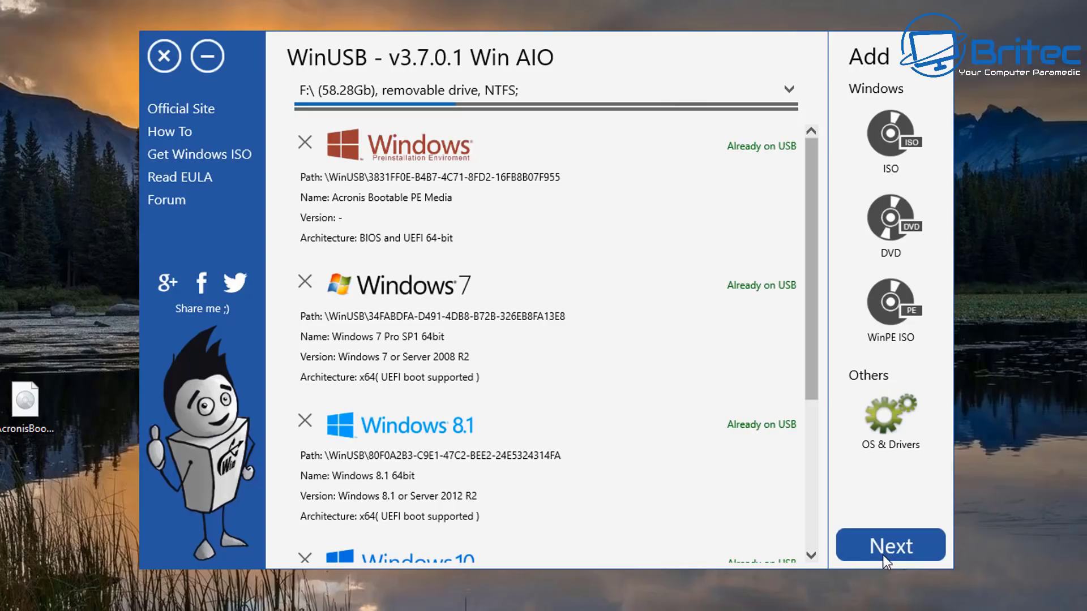
Step: Review the distributions stored on the USB drive, try to proceed without adding another, and dismiss the note
{"action": "scroll", "coordinate": [736, 469], "scroll_direction": "down", "scroll_amount": 3}
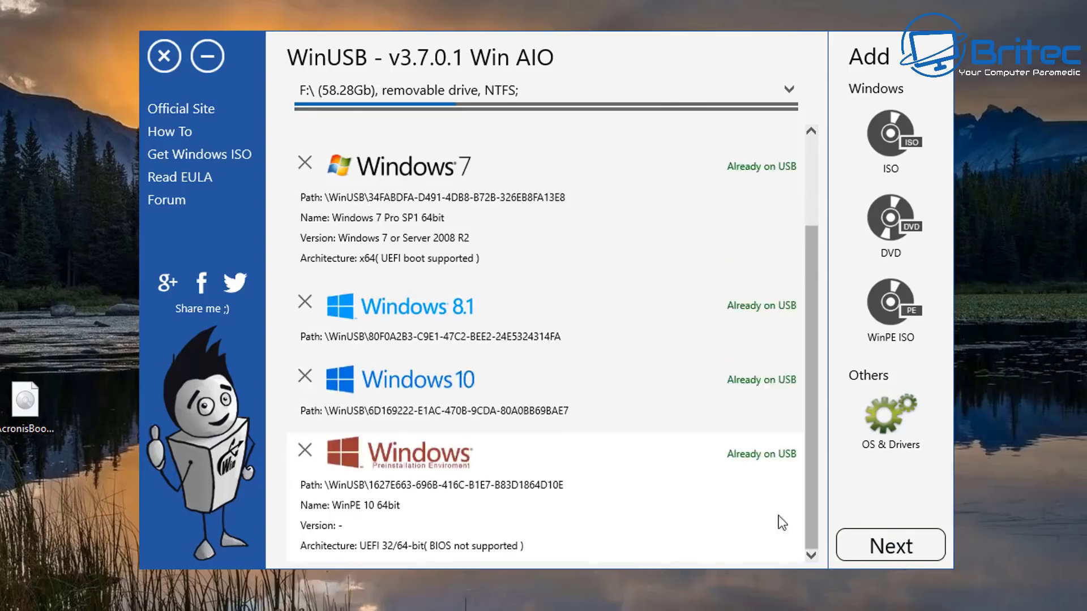
{"action": "left_click", "coordinate": [868, 545]}
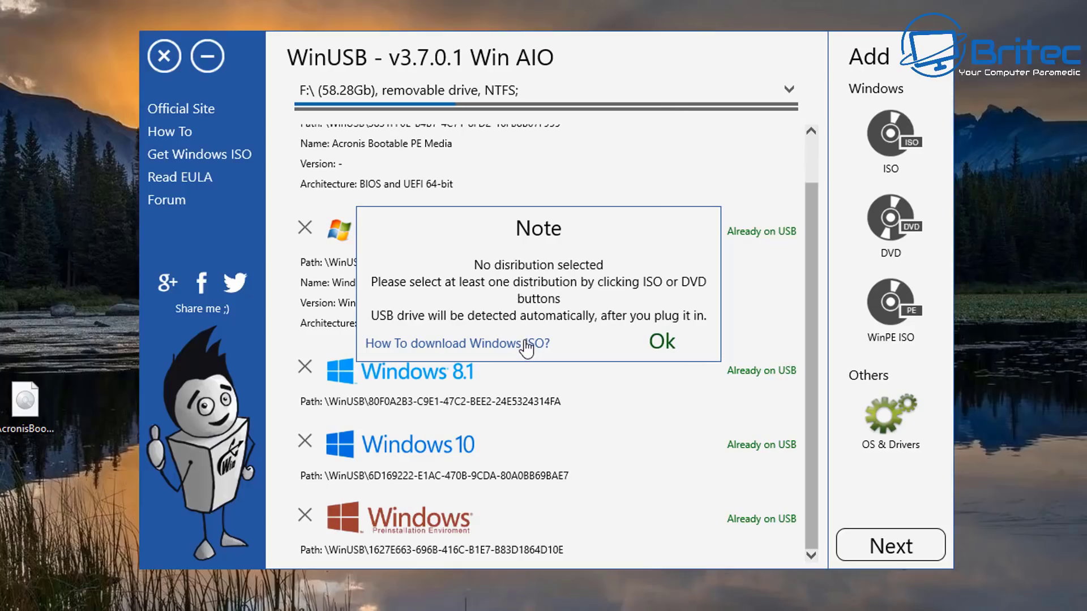
{"action": "left_click", "coordinate": [671, 346]}
{"action": "mouse_move", "coordinate": [776, 488]}
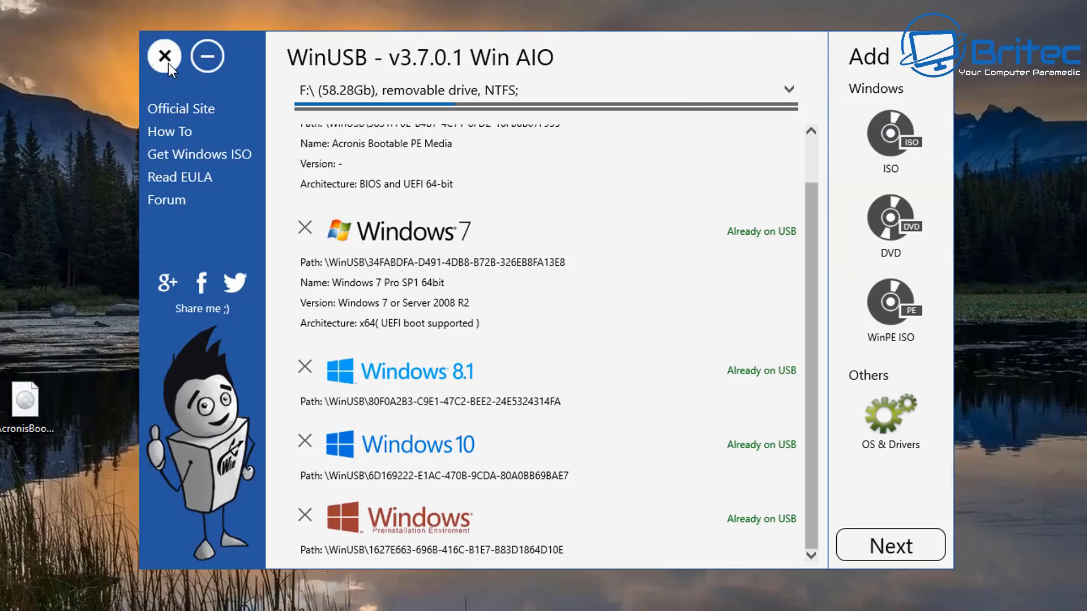
Step: Close the current WinUSB session and select the F: removable NTFS drive as the target in a fresh session
{"action": "left_click", "coordinate": [168, 63]}
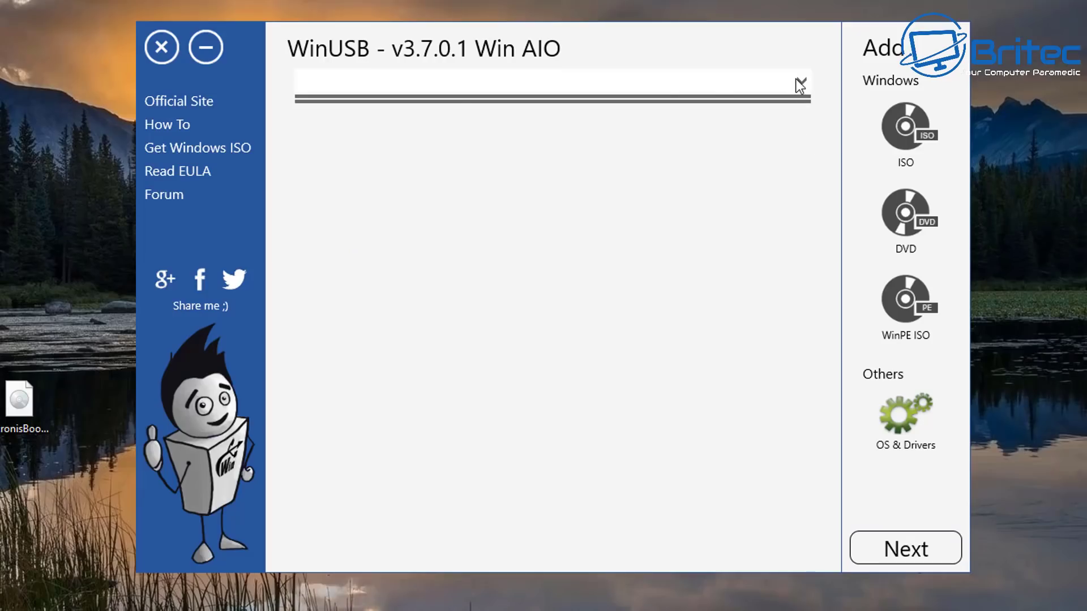
{"action": "left_click", "coordinate": [800, 85]}
{"action": "left_click", "coordinate": [550, 125]}
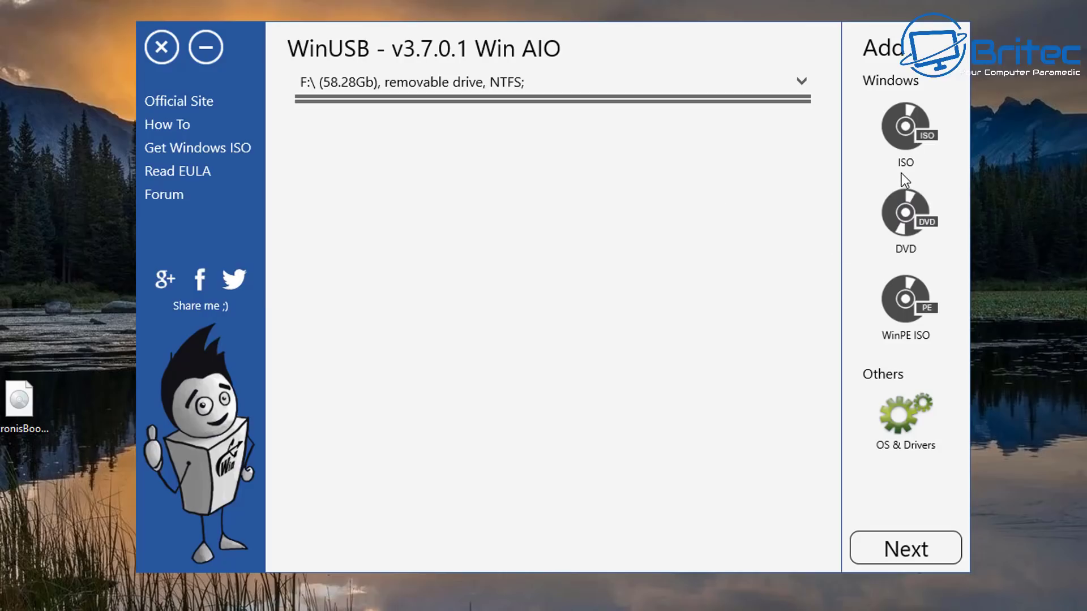
Step: Add Win10_1909_English_x64.iso from the desktop's ISO folder as a Windows ISO with the boot menu name "Windows 10 Pro 64bit"
{"action": "left_click", "coordinate": [909, 157]}
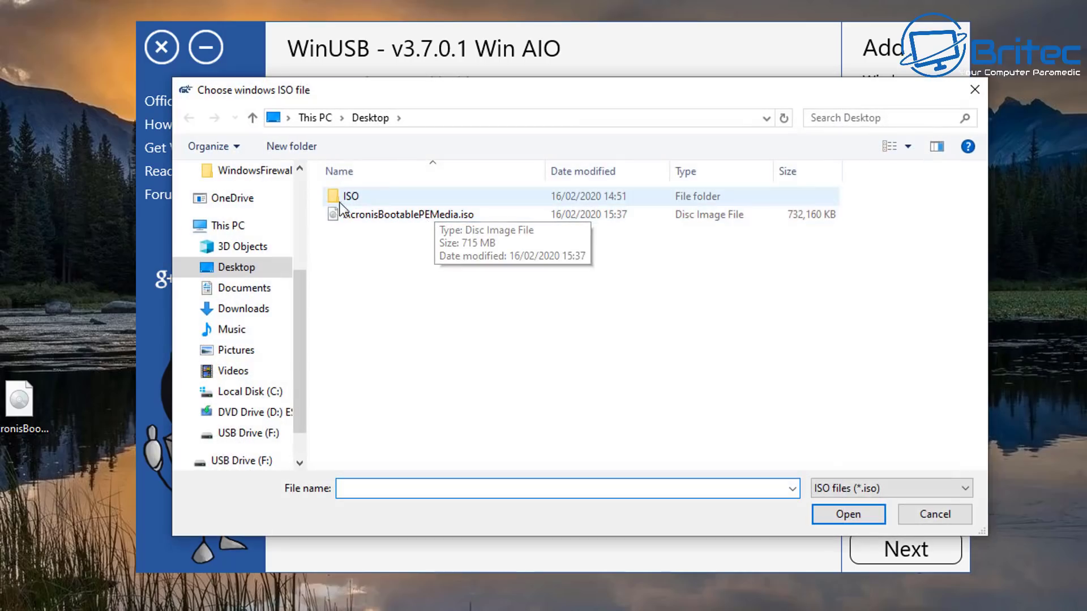
{"action": "double_click", "coordinate": [373, 196]}
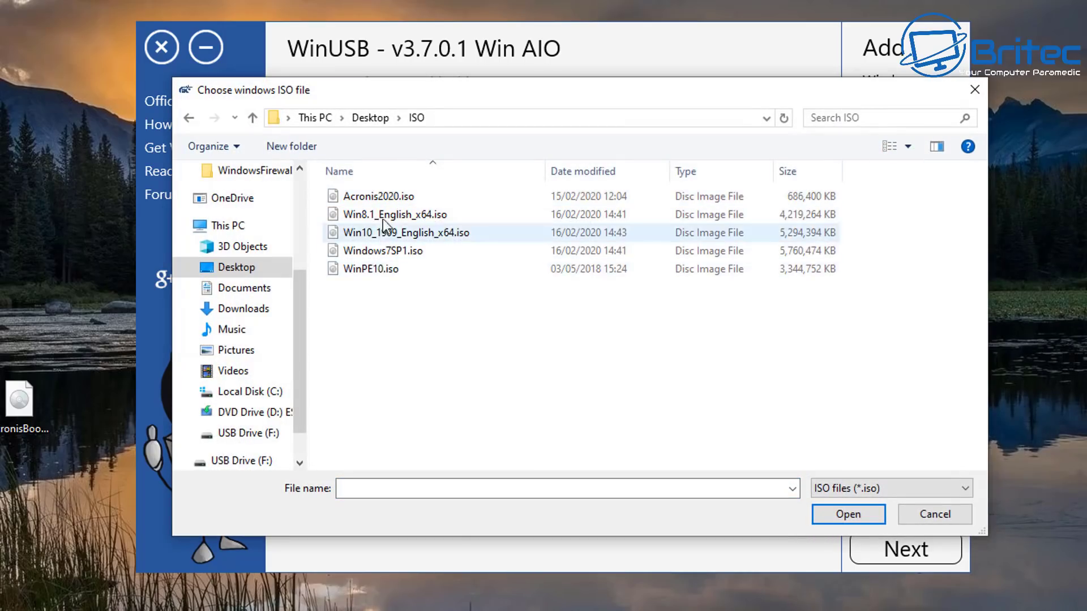
{"action": "left_click", "coordinate": [412, 234]}
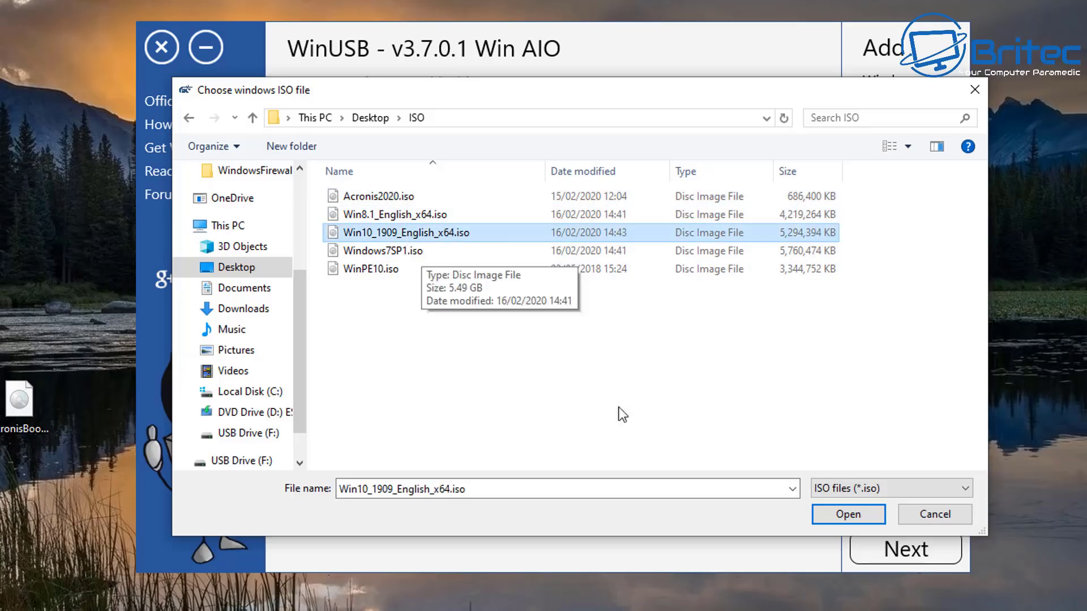
{"action": "left_click", "coordinate": [831, 517]}
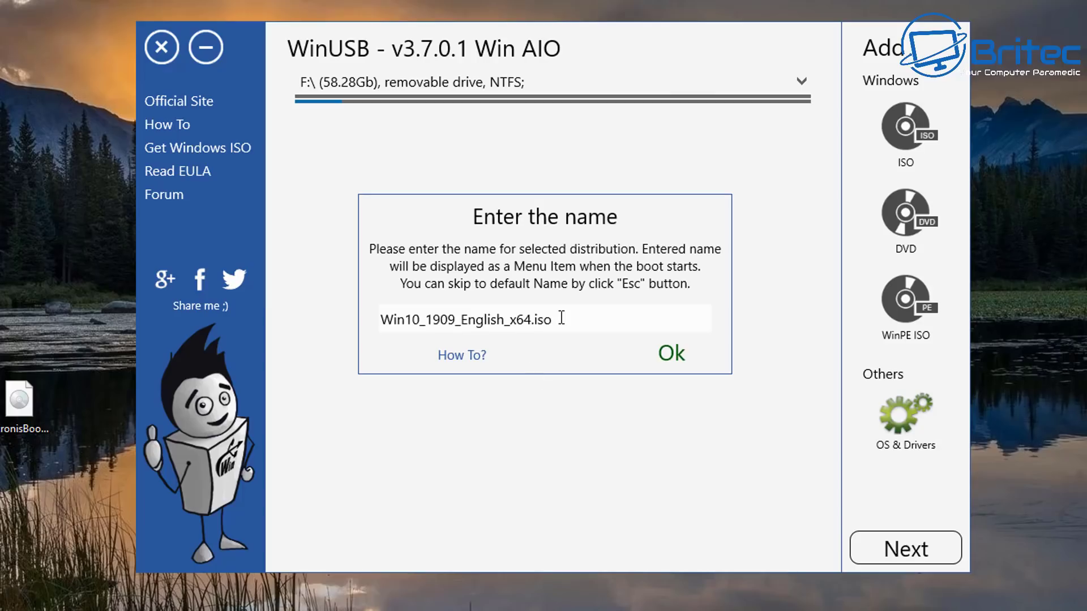
{"action": "left_click_drag", "start_coordinate": [560, 318], "coordinate": [366, 326]}
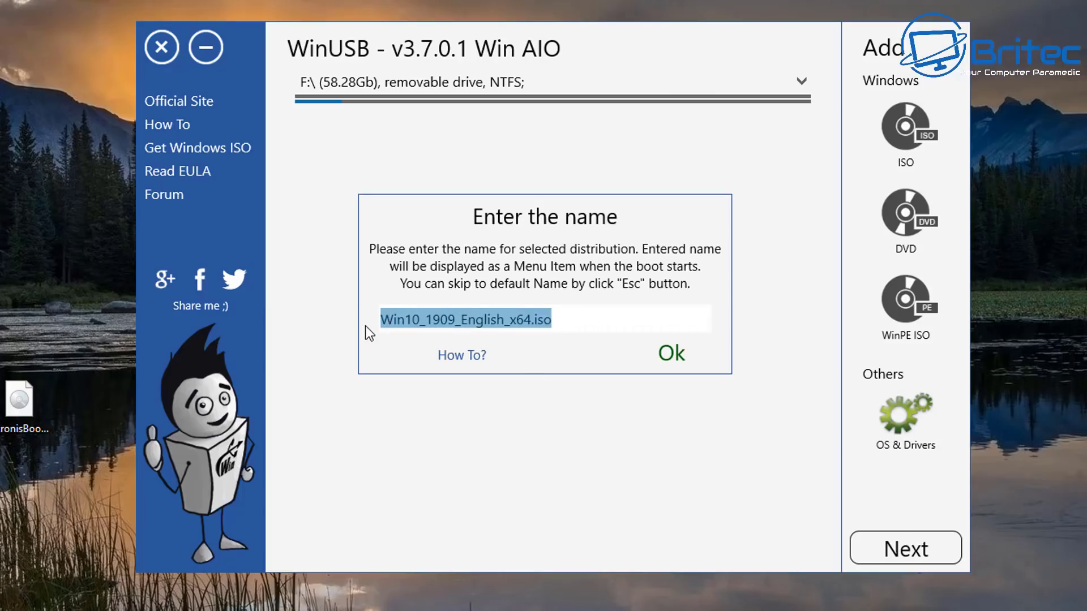
{"action": "type", "text": "Window"}
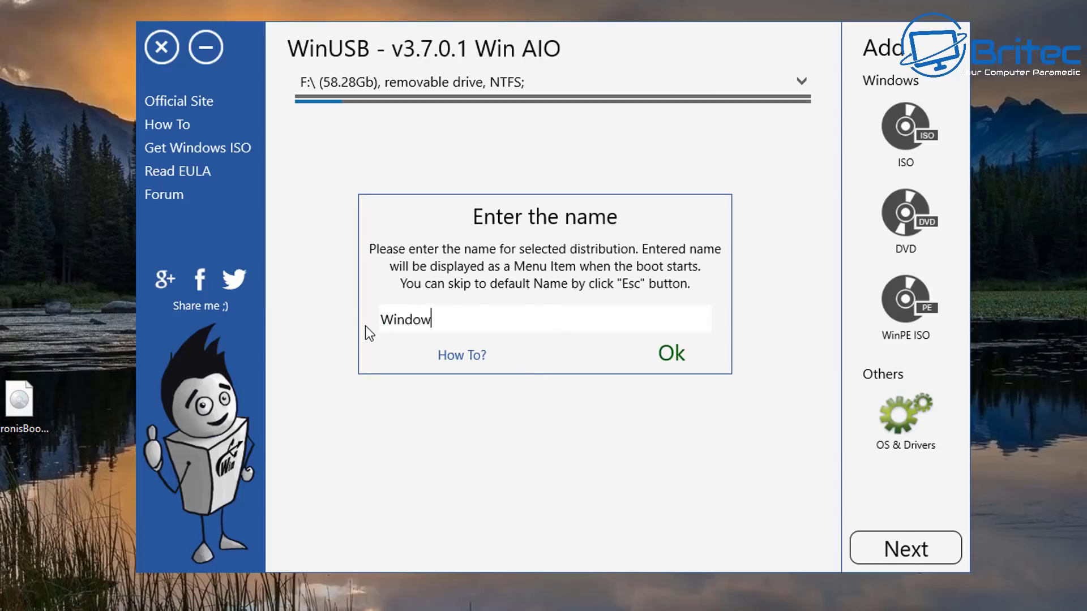
{"action": "type", "text": "s 10 Pro 64bit"}
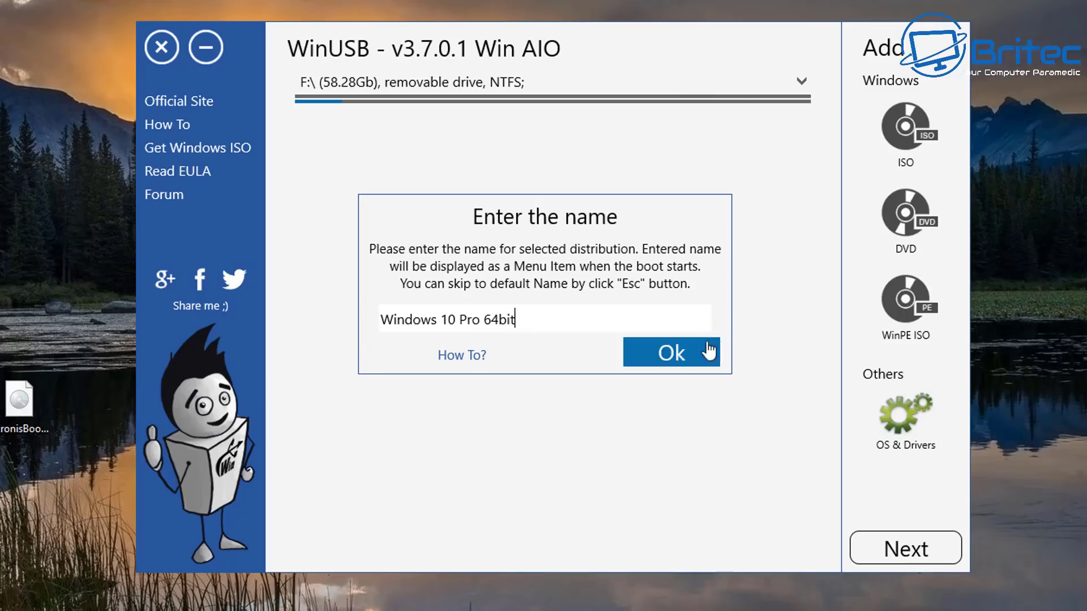
{"action": "left_click", "coordinate": [707, 351]}
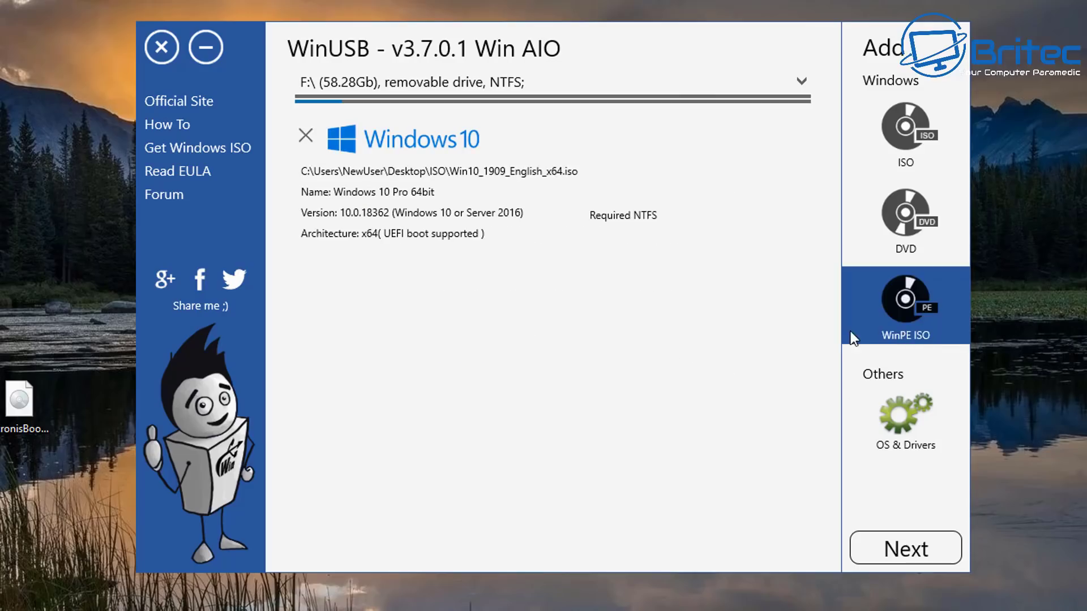
Step: Select AcronisBootablePEMedia.iso from the desktop as a WinPE ISO to add
{"action": "left_click", "coordinate": [896, 331]}
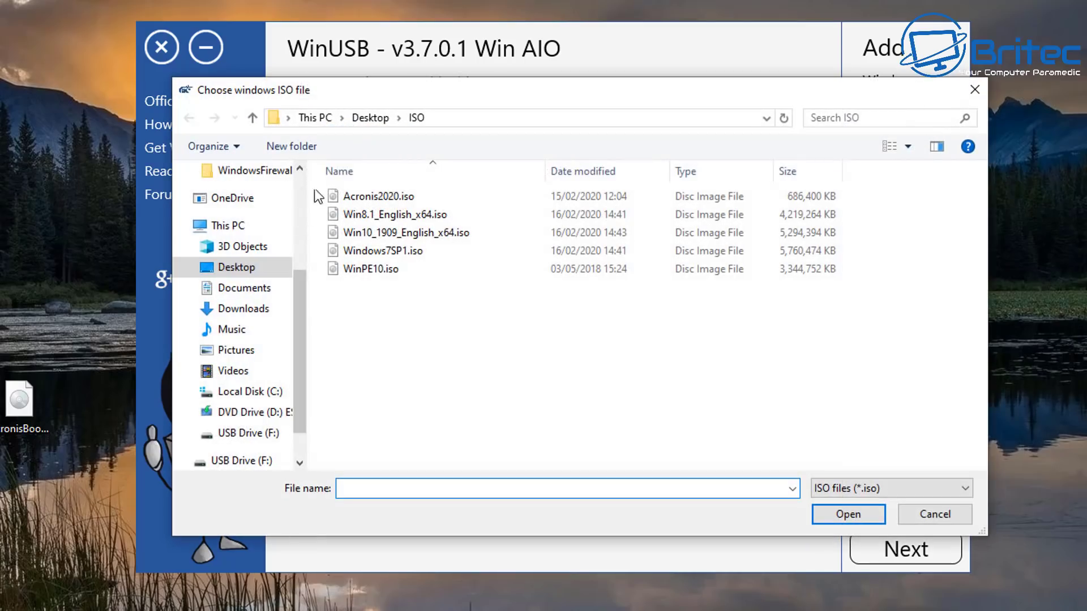
{"action": "left_click", "coordinate": [236, 272]}
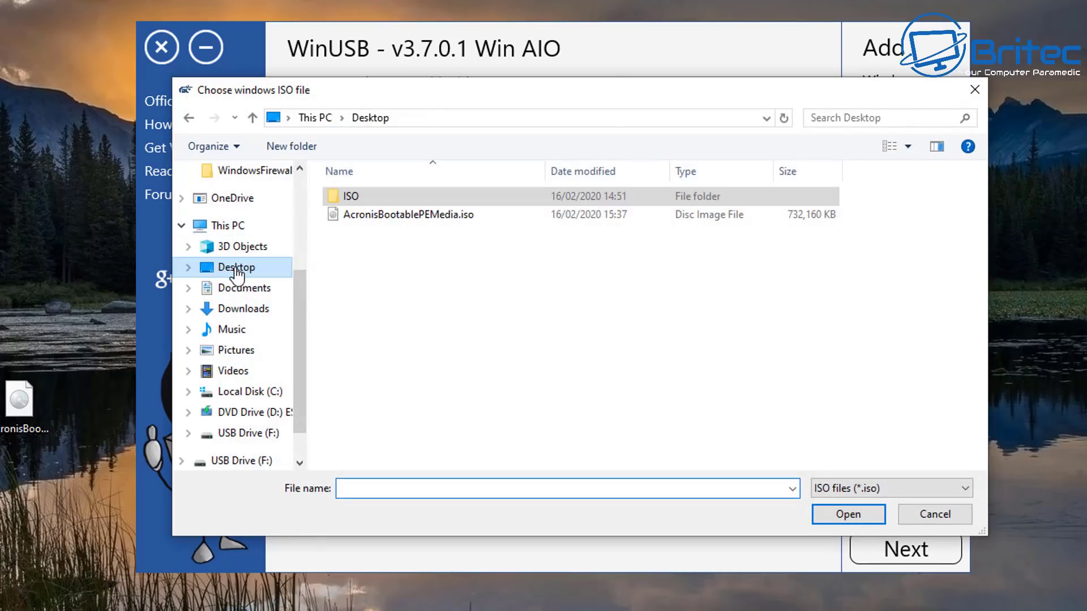
{"action": "left_click", "coordinate": [386, 219]}
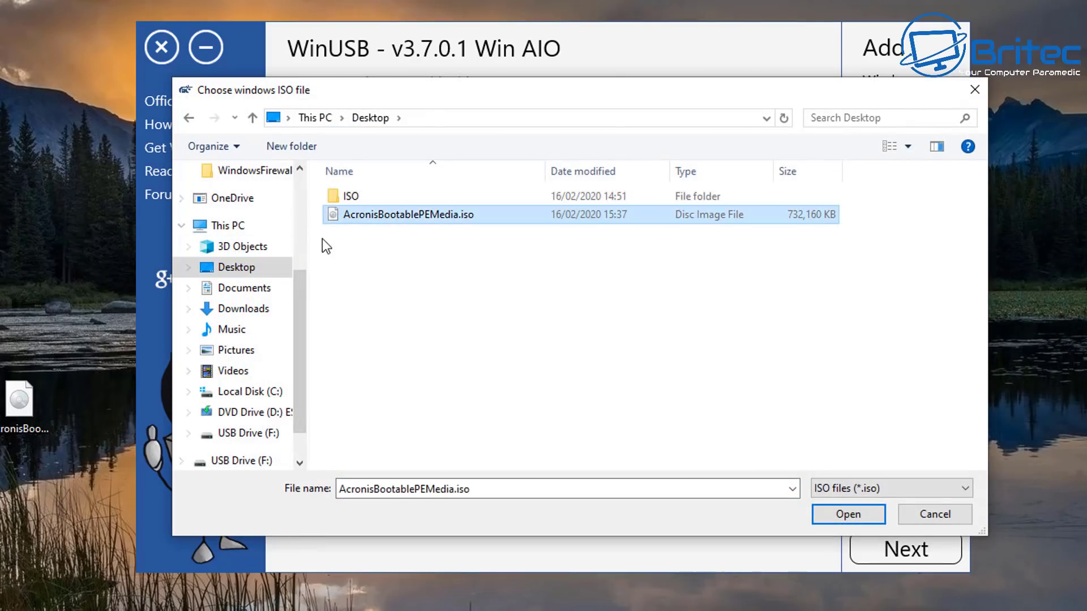
{"action": "left_click", "coordinate": [837, 512]}
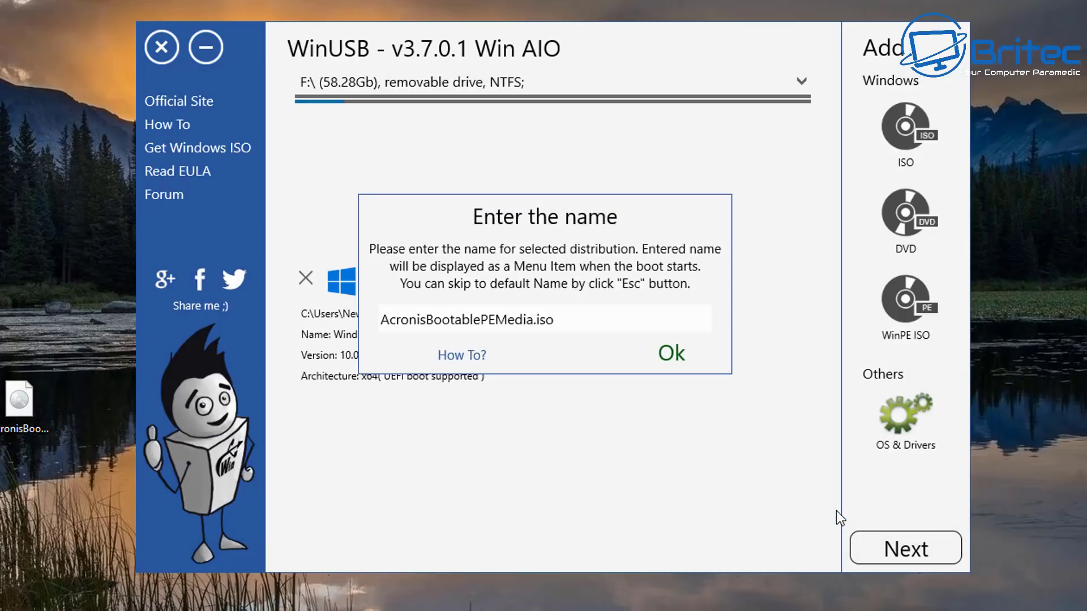
Step: Name the Acronis distribution "Acronis Bootable PE Media" for the boot menu and accept it
{"action": "left_click", "coordinate": [428, 314]}
{"action": "left_click", "coordinate": [483, 319]}
{"action": "left_click", "coordinate": [503, 321]}
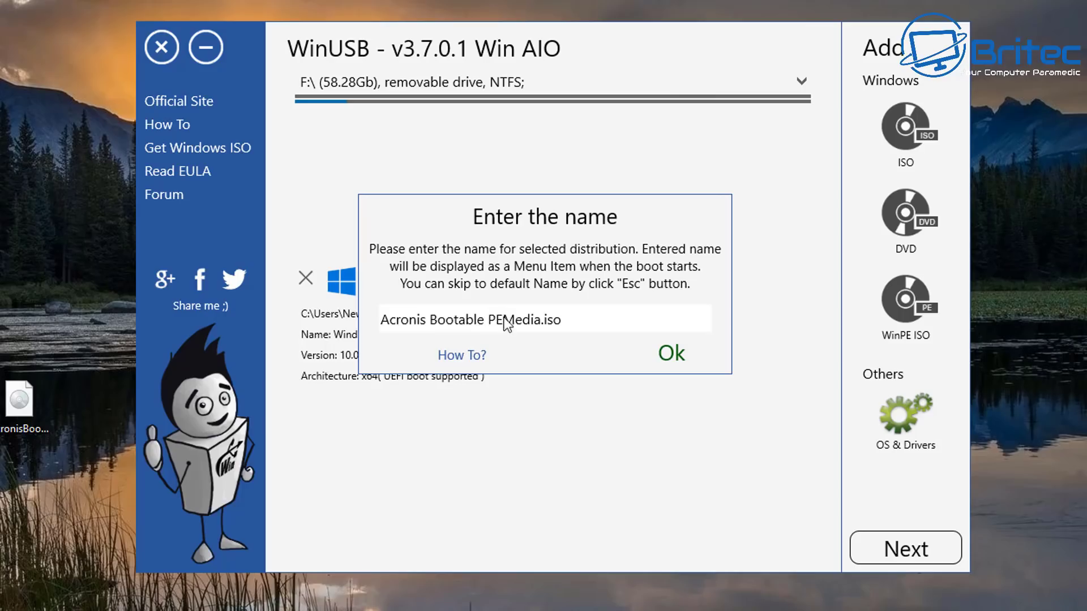
{"action": "key", "text": "End"}
{"action": "key", "text": "BackSpace"}
{"action": "key", "text": "BackSpace"}
{"action": "key", "text": "BackSpace"}
{"action": "key", "text": "BackSpace"}
{"action": "left_click", "coordinate": [672, 353]}
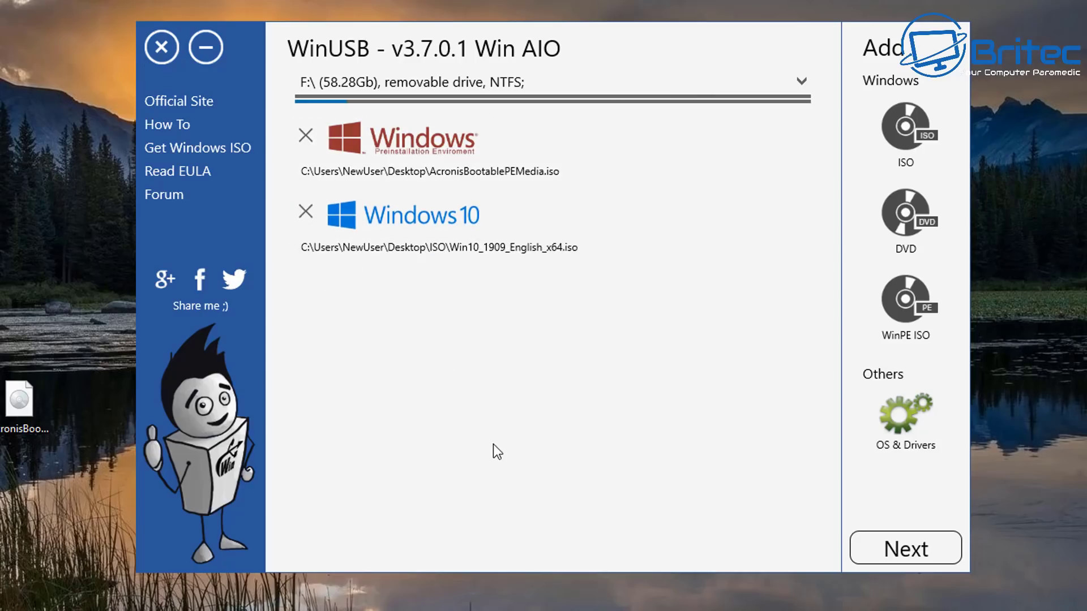
Step: Add the downloadable ESET Live-CD from the other systems, accepting the name "ESET Nod32 Live CD 32/64-bit"
{"action": "left_click", "coordinate": [909, 427]}
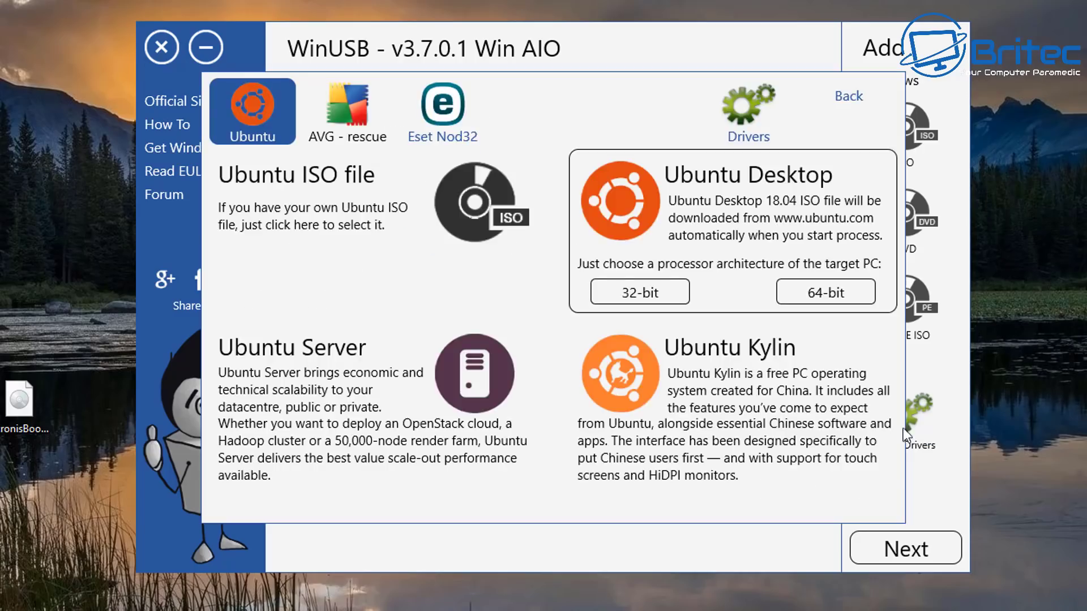
{"action": "left_click", "coordinate": [447, 121]}
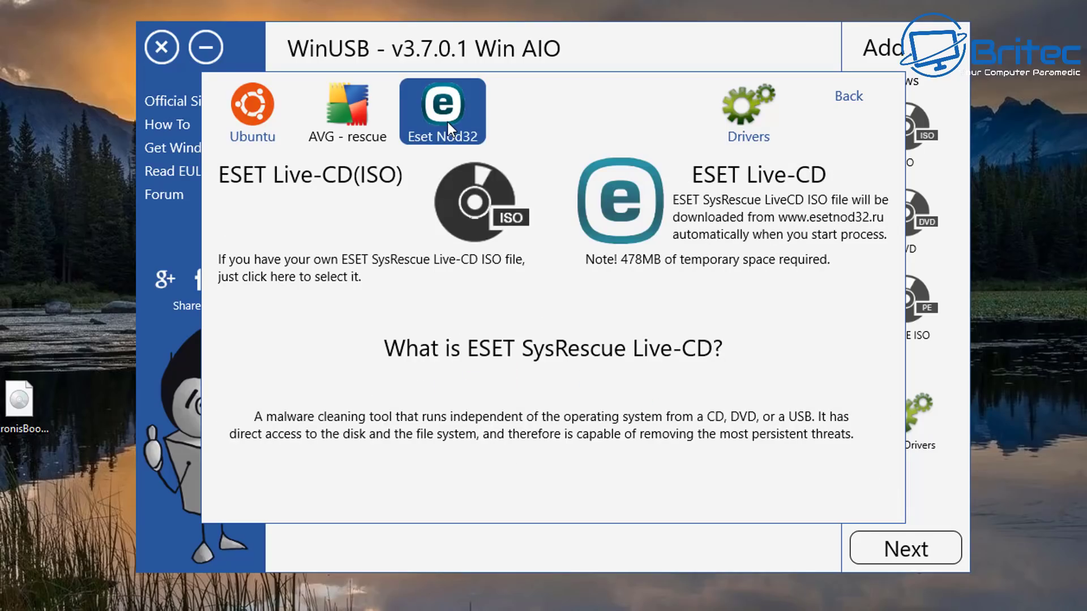
{"action": "left_click", "coordinate": [665, 215]}
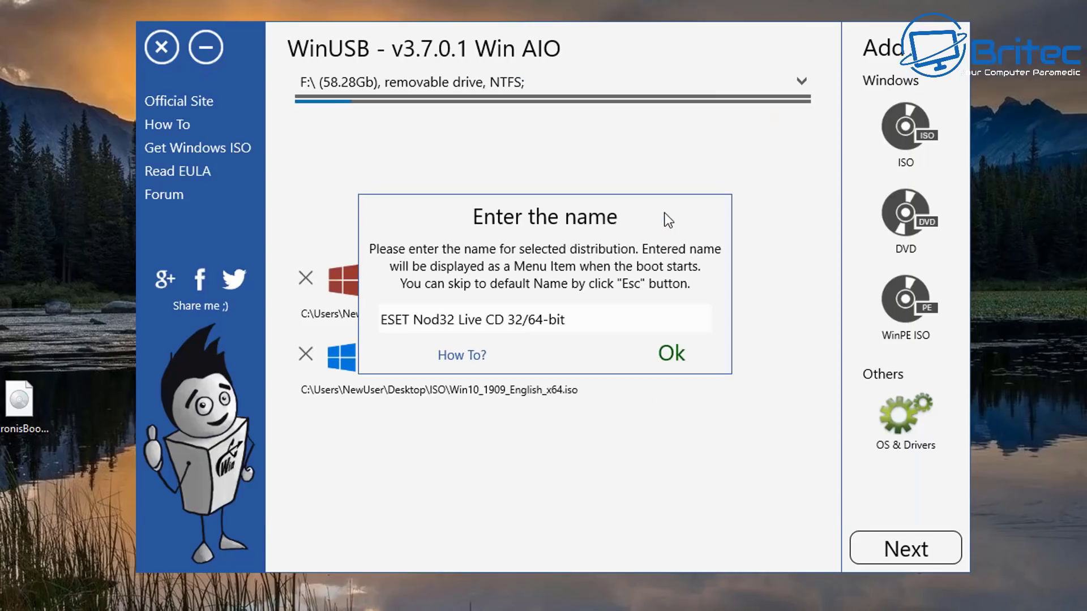
{"action": "left_click", "coordinate": [672, 357]}
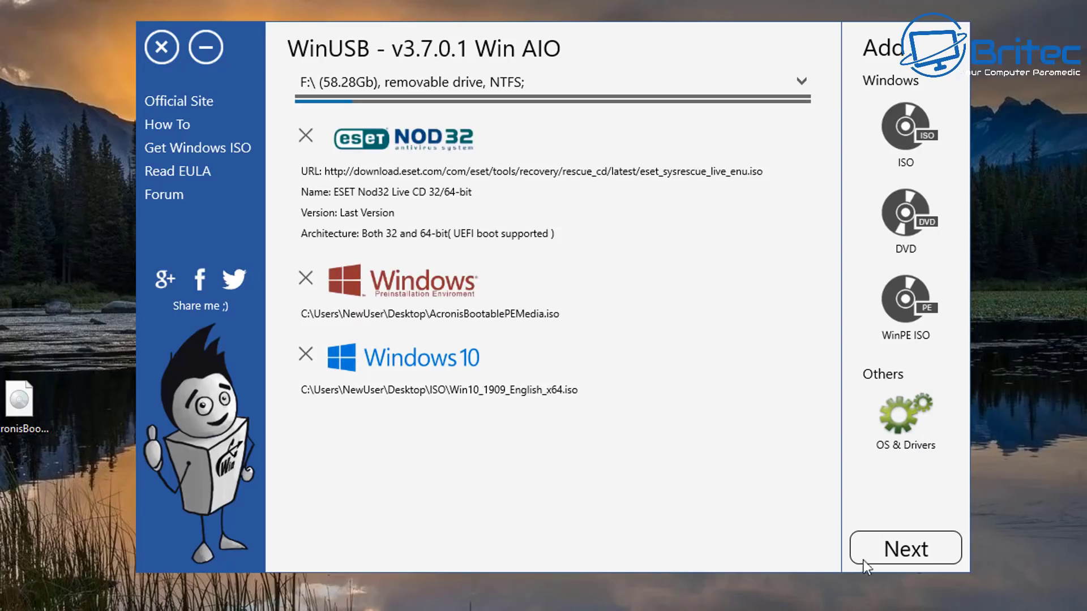
Step: Write the ESET, Acronis and Windows 10 distributions to the F: drive without formatting, acknowledge completion, and close WinUSB
{"action": "left_click", "coordinate": [902, 557]}
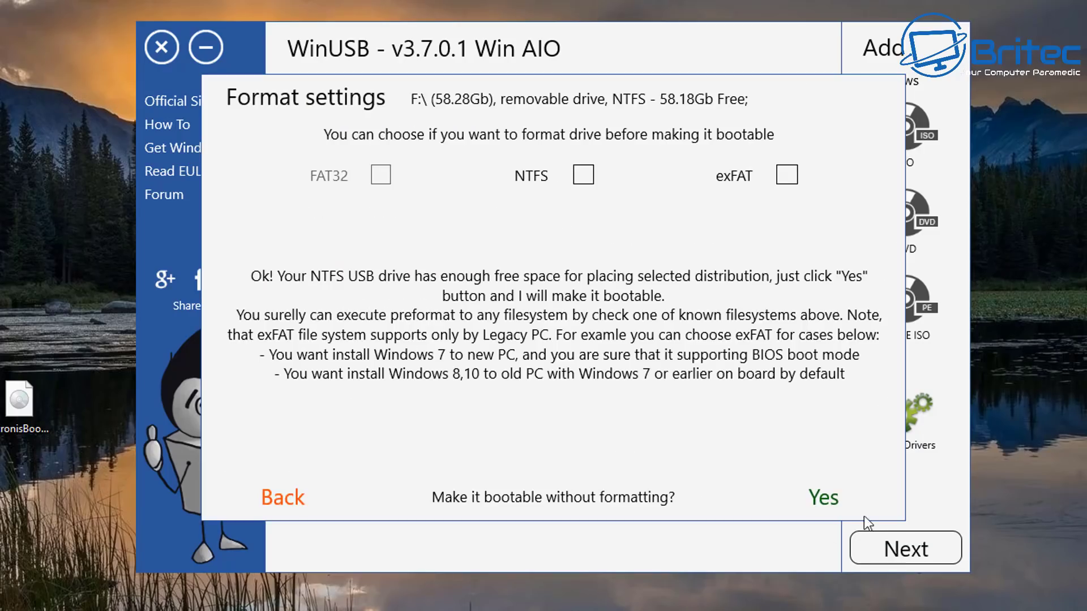
{"action": "left_click", "coordinate": [834, 498]}
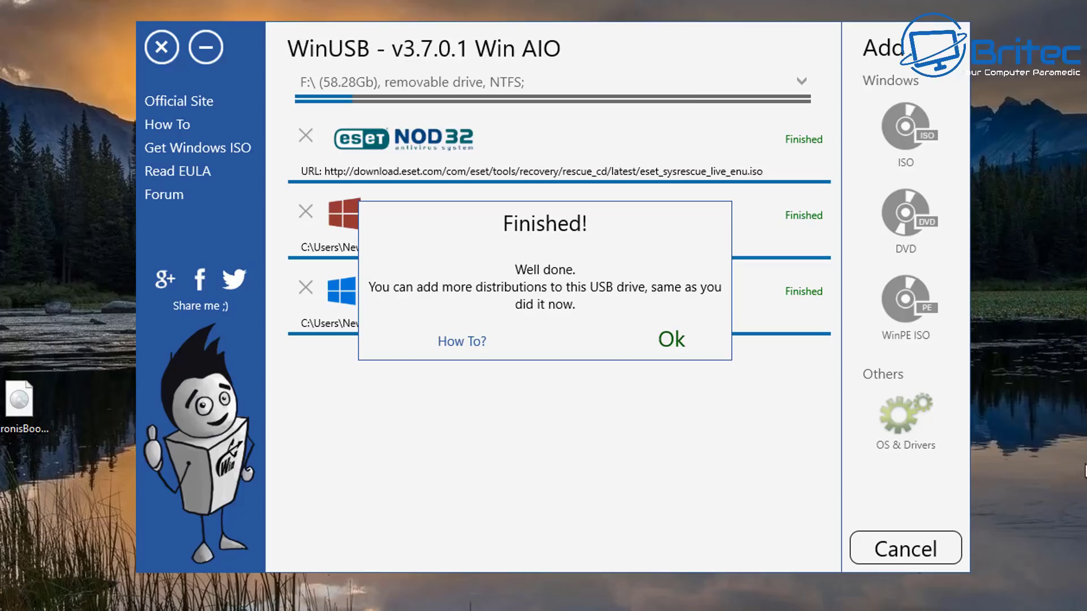
{"action": "left_click", "coordinate": [669, 343]}
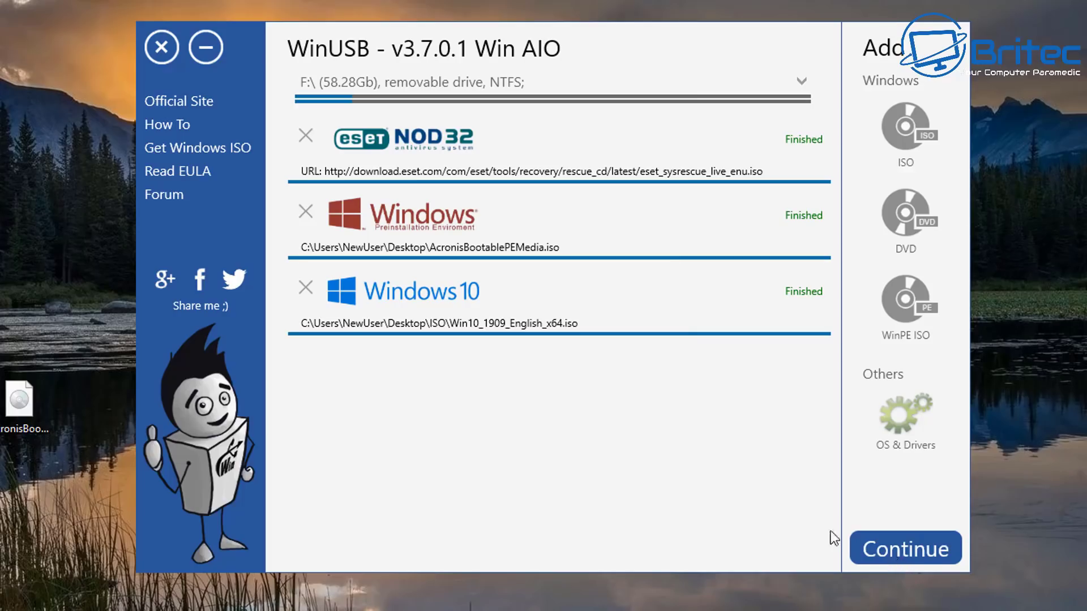
{"action": "mouse_move", "coordinate": [433, 264]}
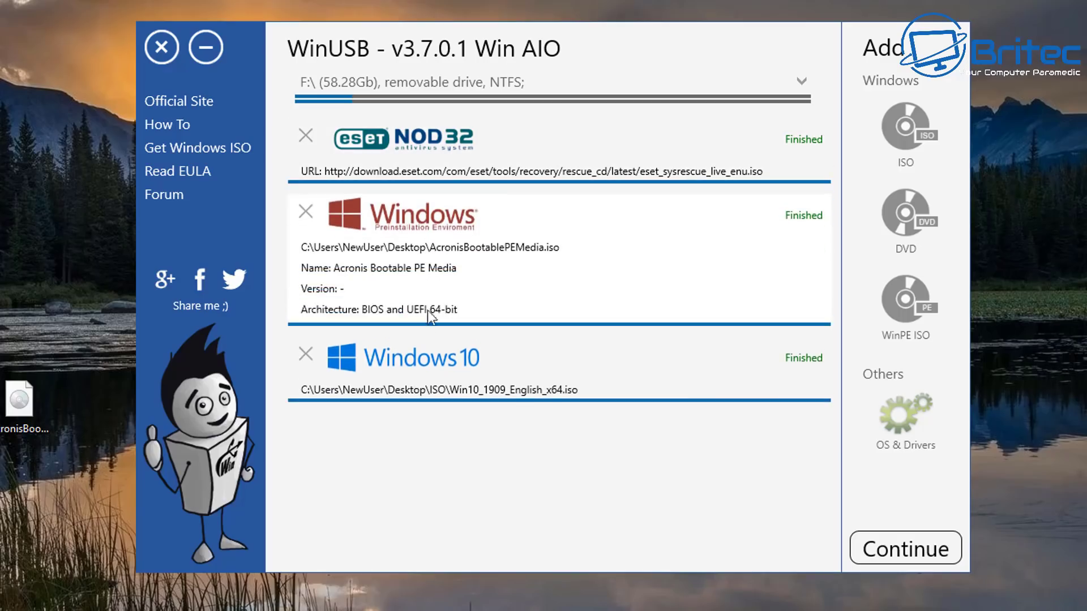
{"action": "left_click", "coordinate": [150, 44]}
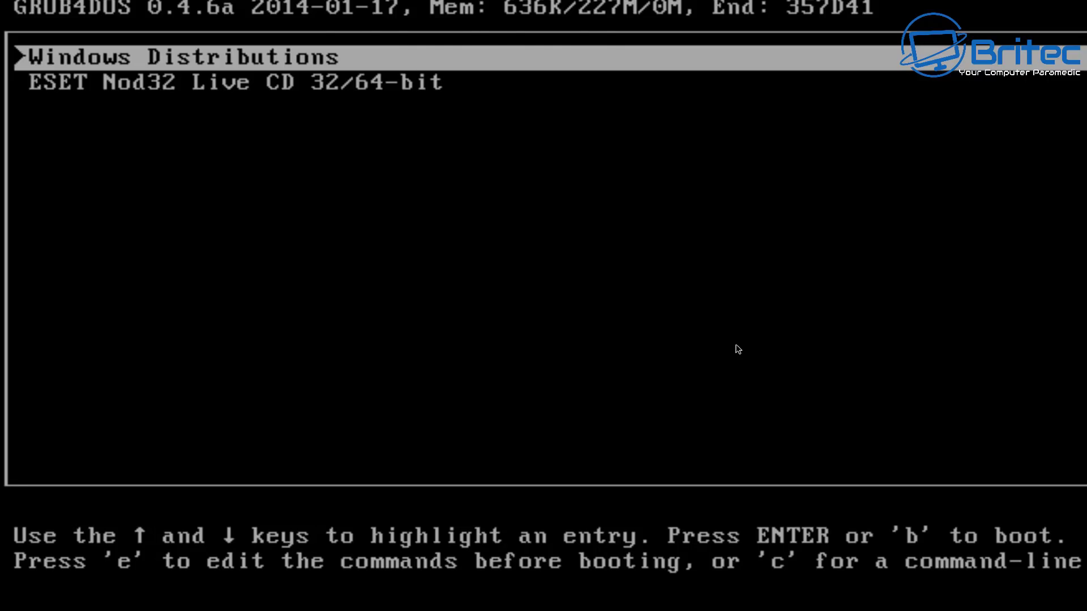
Step: Switch to the USB drive's GRUB4DOS boot menu, inspect the ESET Nod32 Live CD 32/64-bit entry, and return to the main menu
{"action": "key", "text": "Down"}
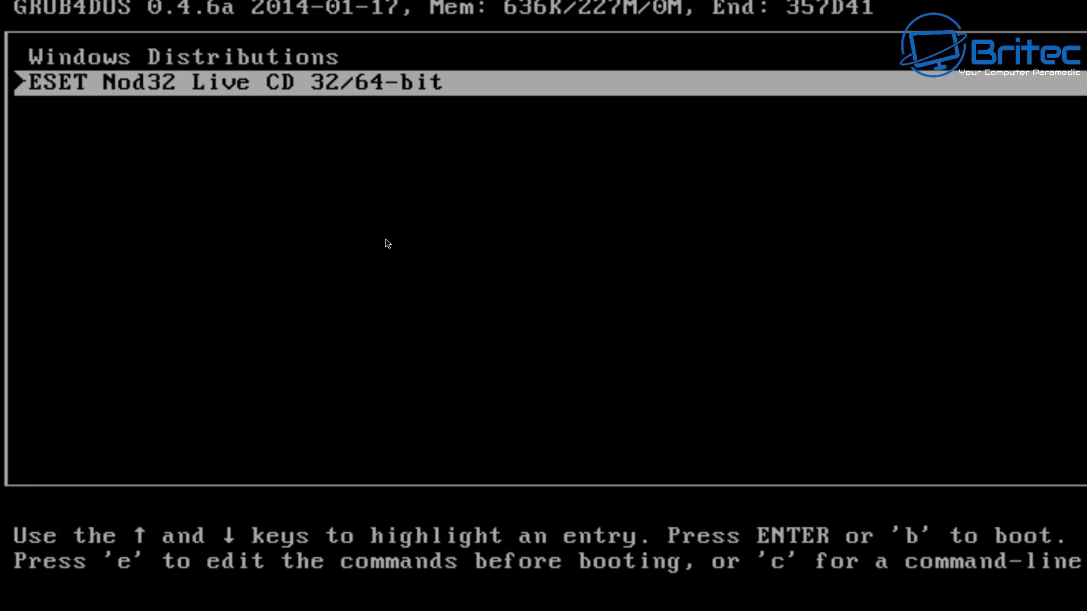
{"action": "key", "text": "Return"}
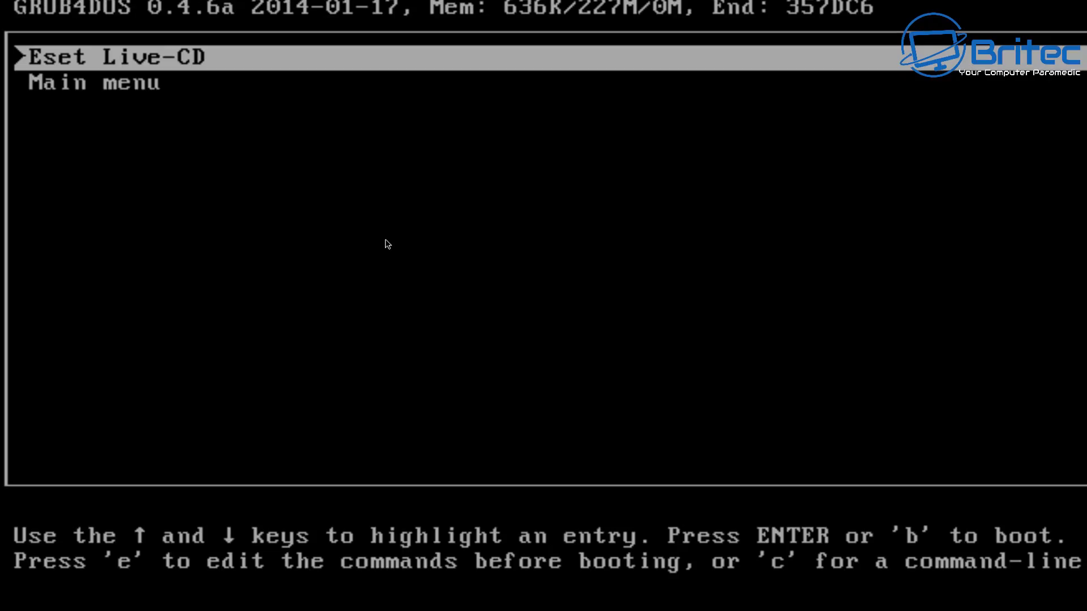
{"action": "key", "text": "Down"}
{"action": "key", "text": "Return"}
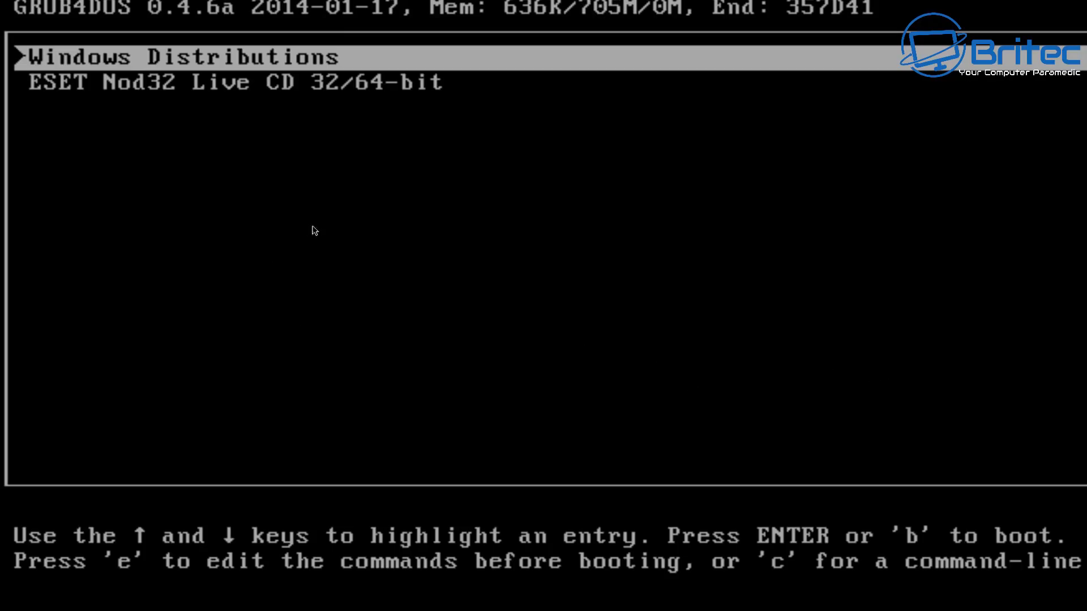
Step: Open Windows Distributions and start the "Acronis Bootable PE Media: Windows Setup" entry in Windows Boot Manager
{"action": "key", "text": "Down"}
{"action": "key", "text": "Up"}
{"action": "key", "text": "Return"}
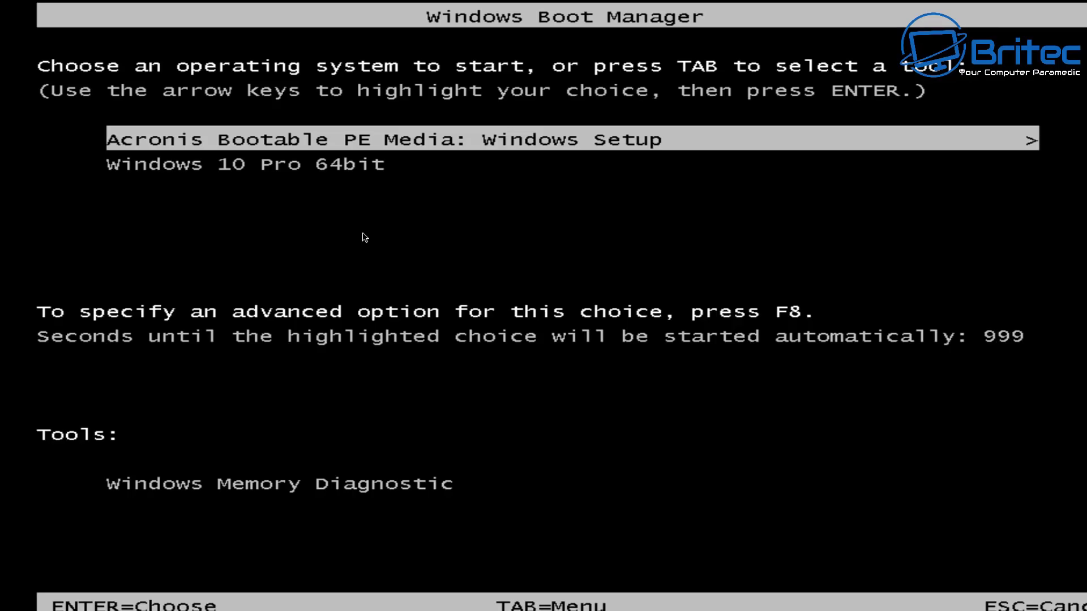
{"action": "key", "text": "Down"}
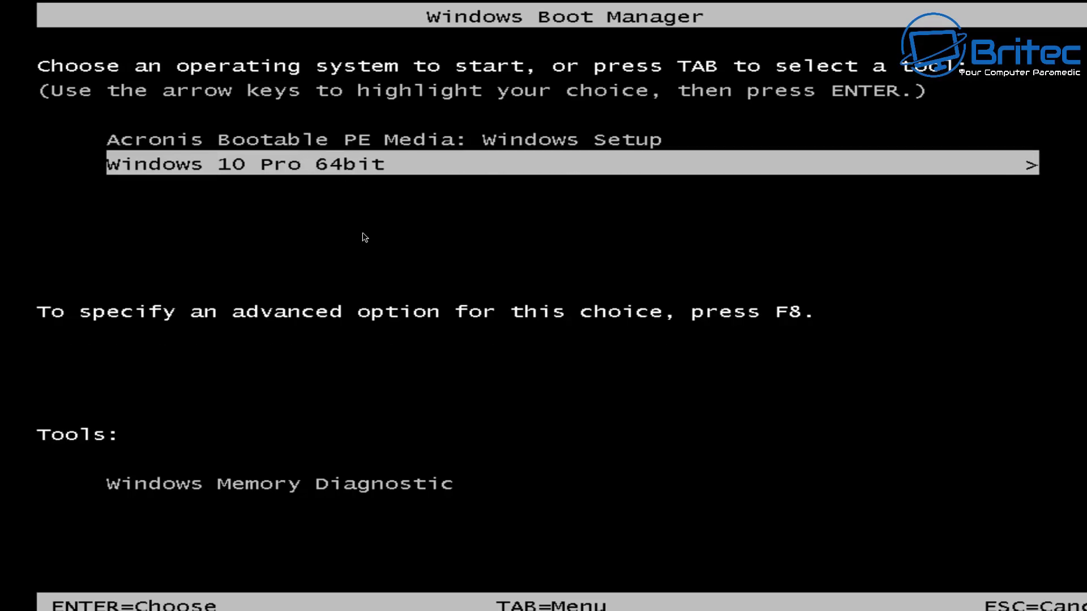
{"action": "key", "text": "Up"}
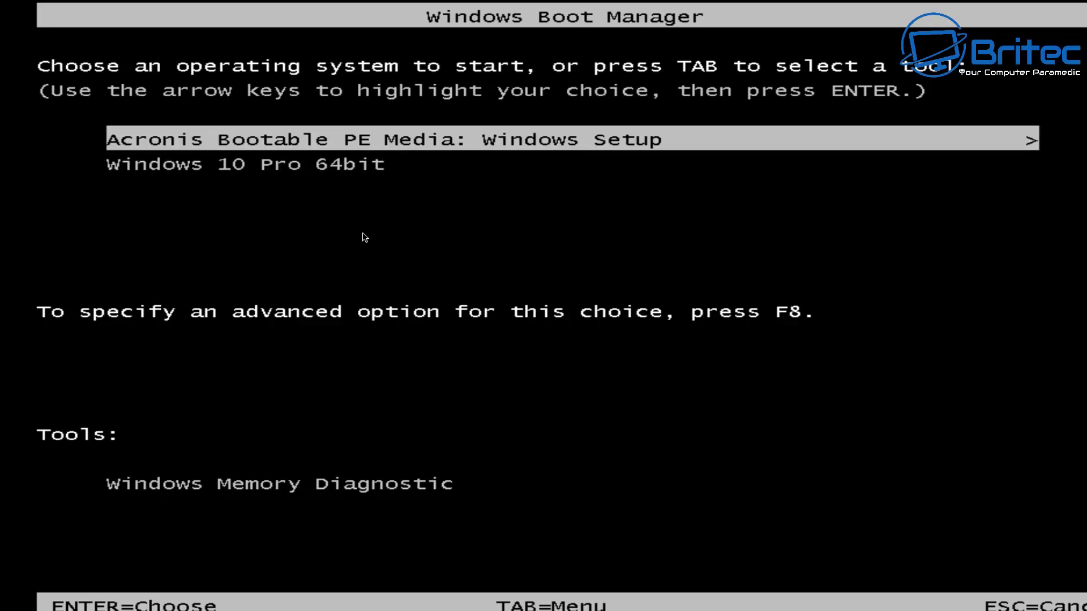
{"action": "key", "text": "Return"}
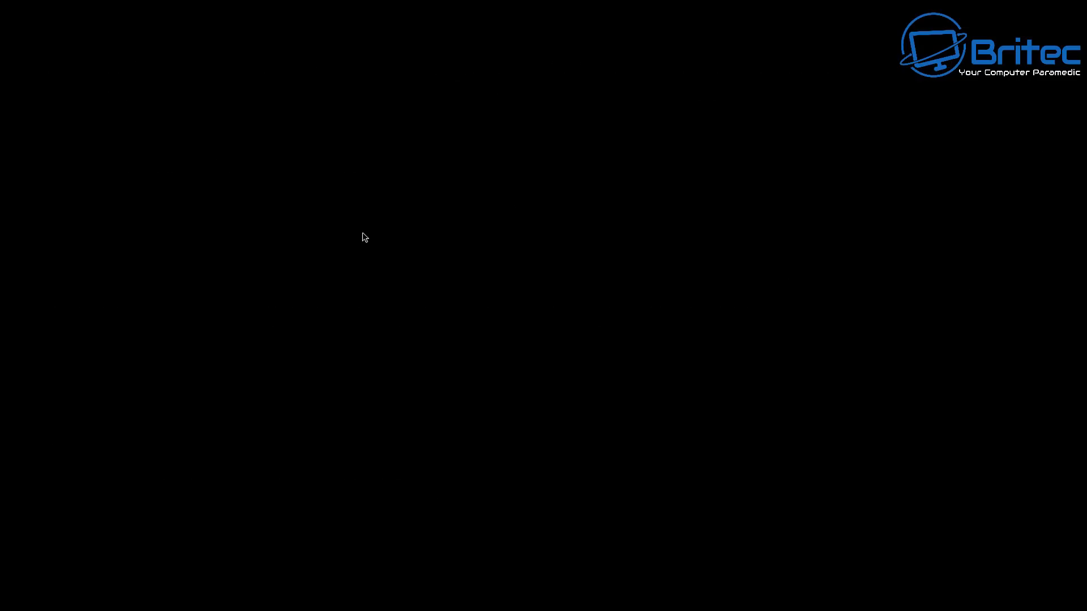